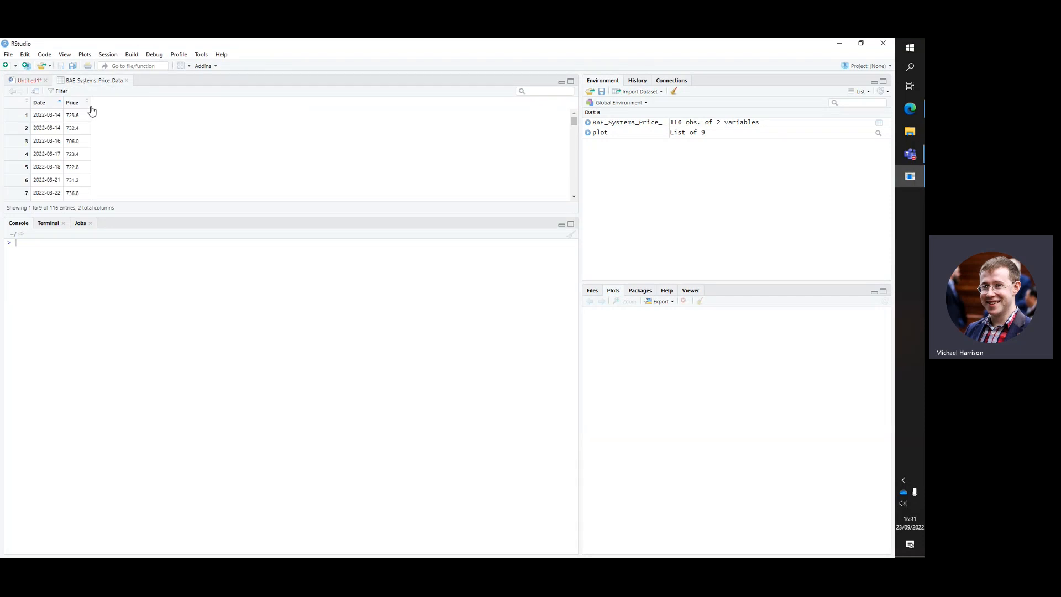
Examine the Untitled1 script and the Date and Price columns of the BAE_Systems_Price_Data table
{"action": "left_click", "coordinate": [26, 81]}
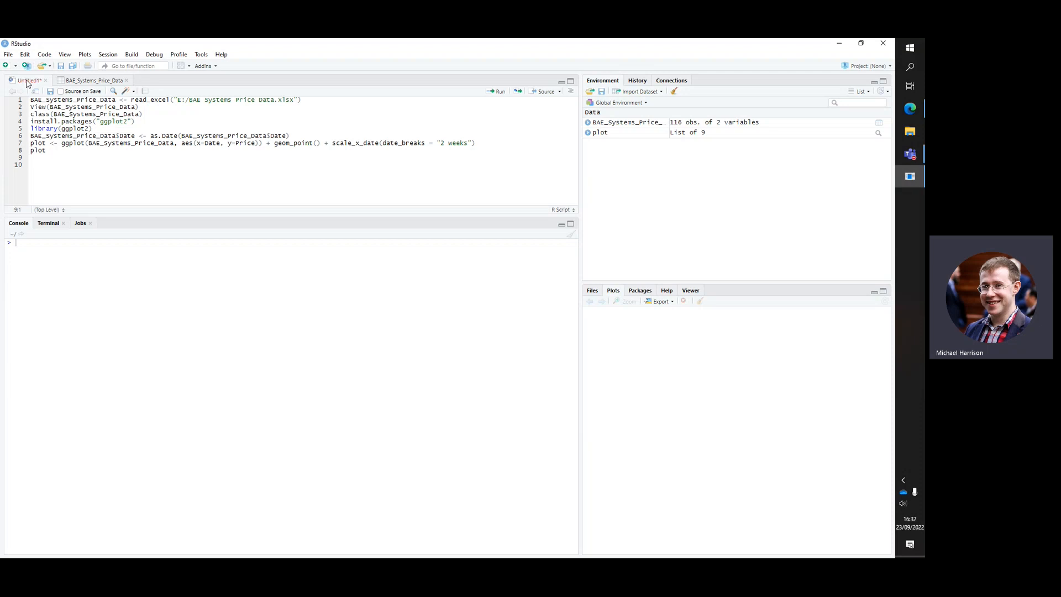
{"action": "left_click", "coordinate": [114, 81]}
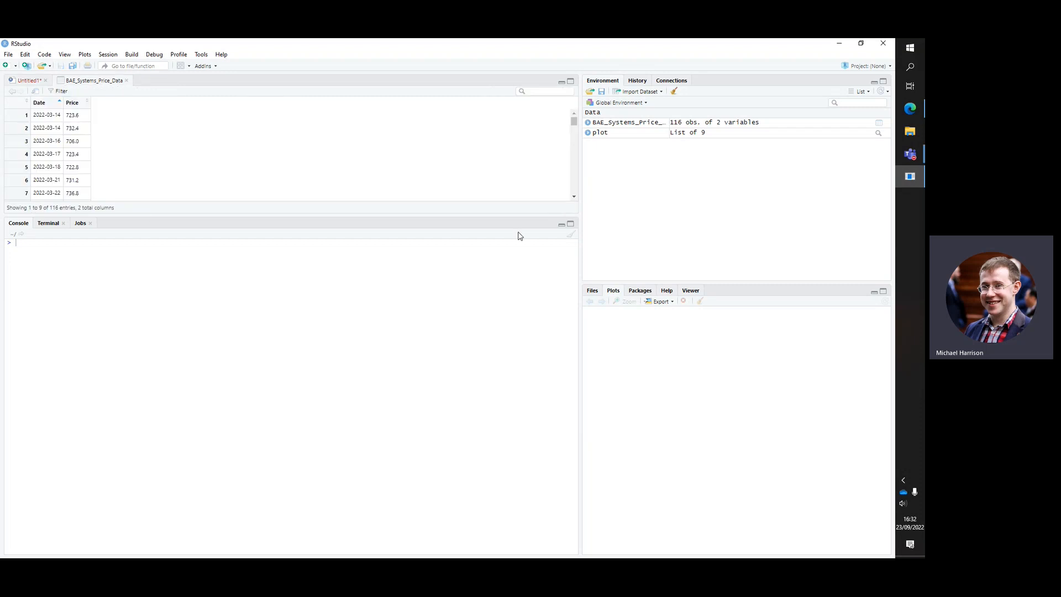
{"action": "left_click", "coordinate": [571, 83]}
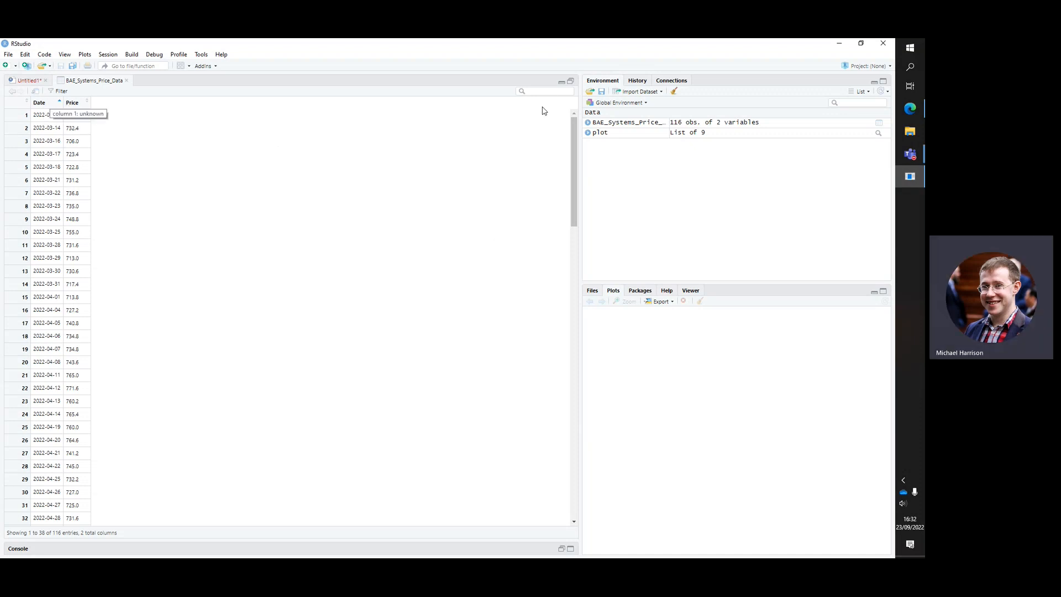
{"action": "left_click", "coordinate": [563, 81]}
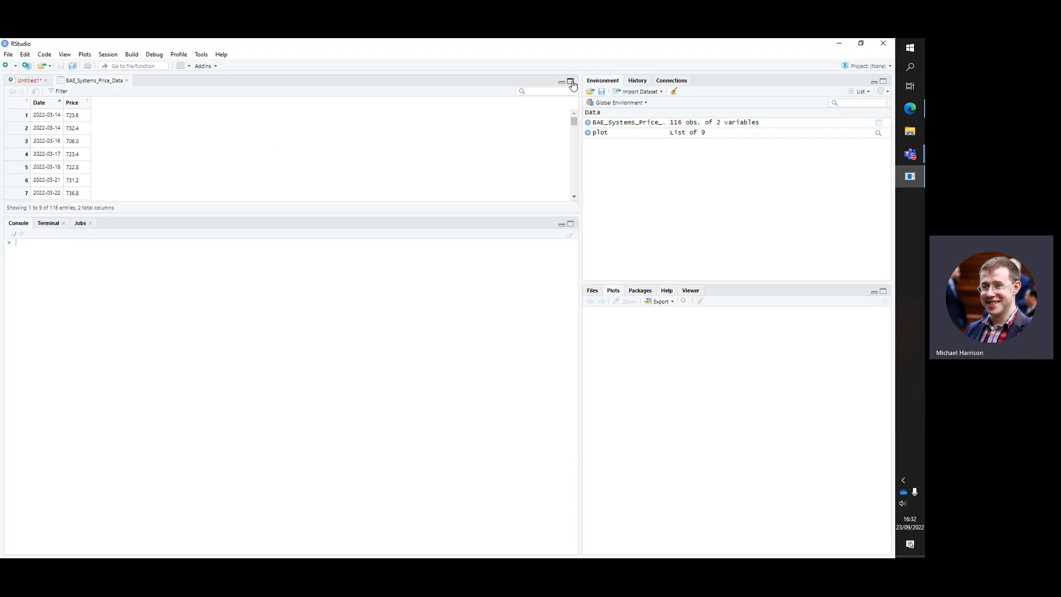
{"action": "left_click", "coordinate": [44, 80]}
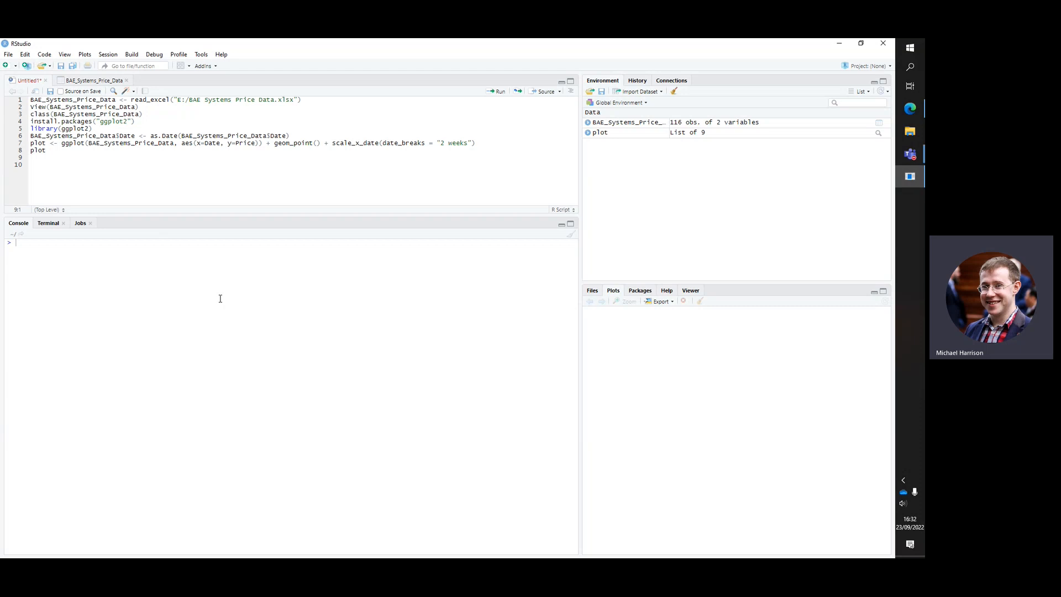
{"action": "left_click", "coordinate": [108, 81]}
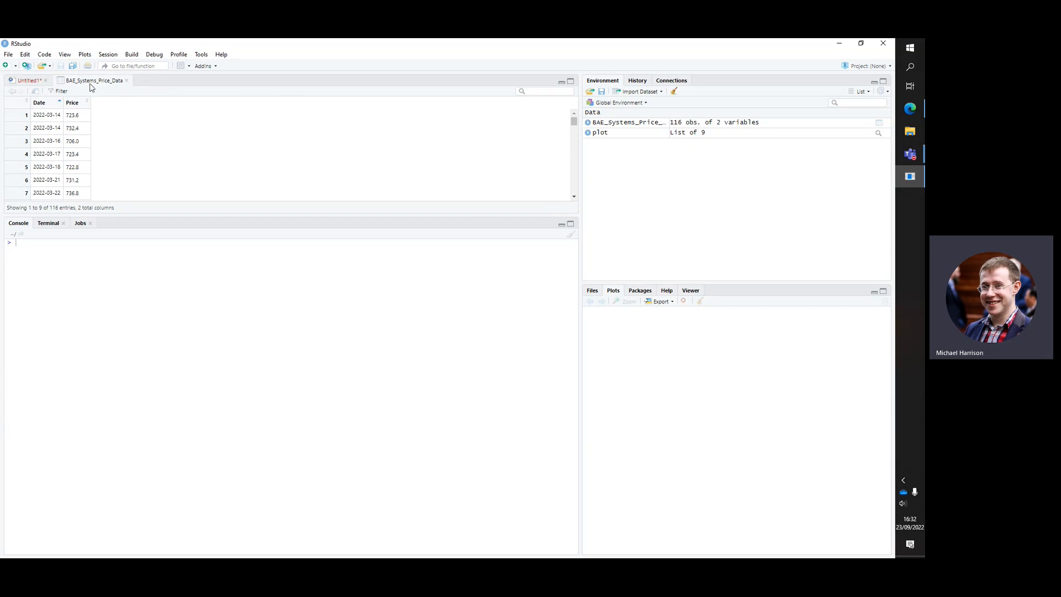
{"action": "left_click", "coordinate": [26, 82]}
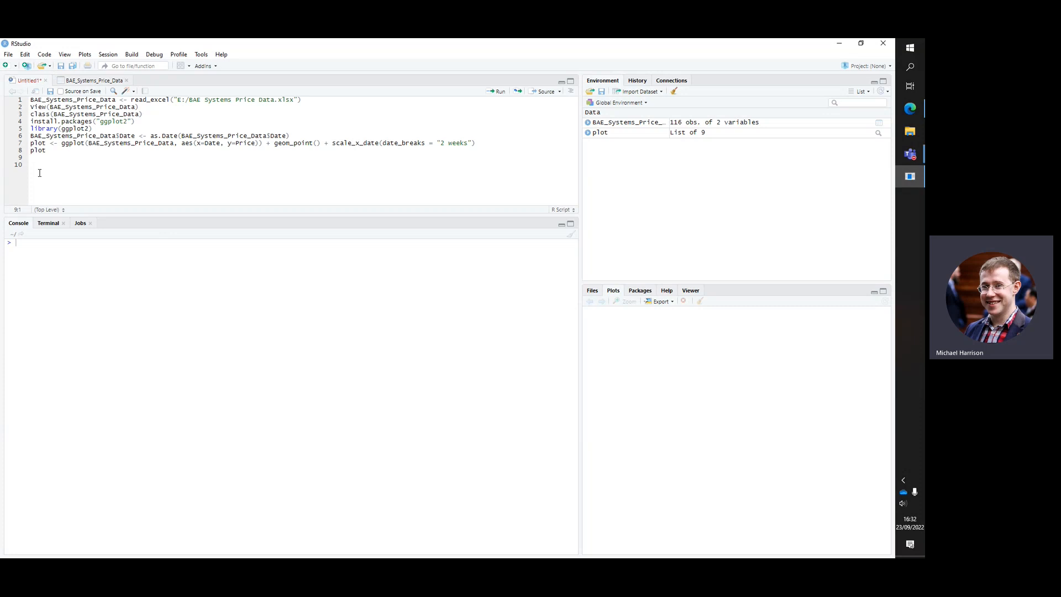
{"action": "left_click", "coordinate": [84, 81]}
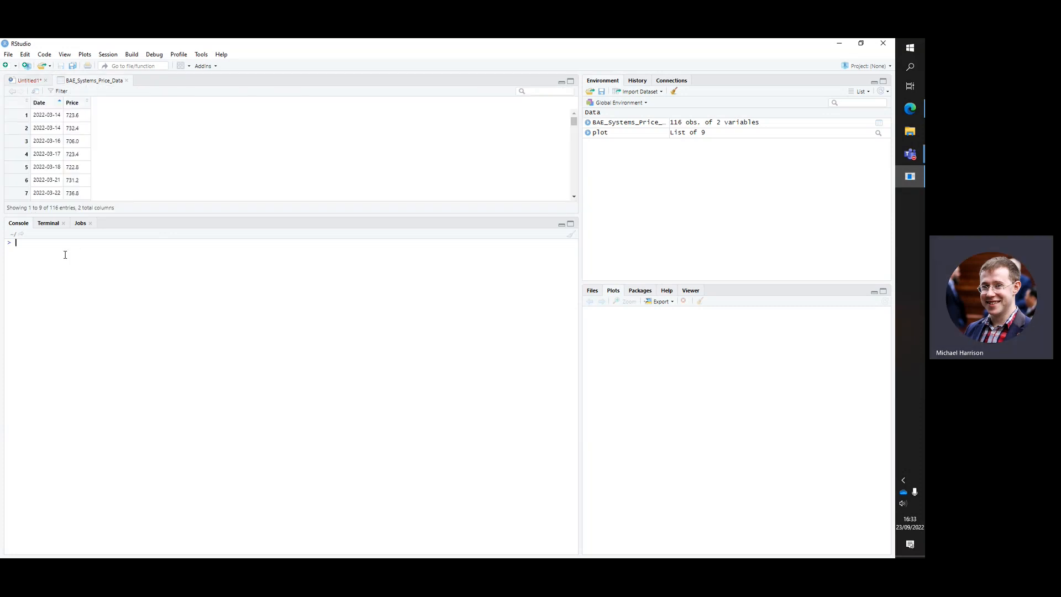
Begin a console assignment to the Date column with BAE_Systems_Price_Data$Date <-
{"action": "left_click", "coordinate": [65, 255]}
{"action": "type", "text": "BAE"}
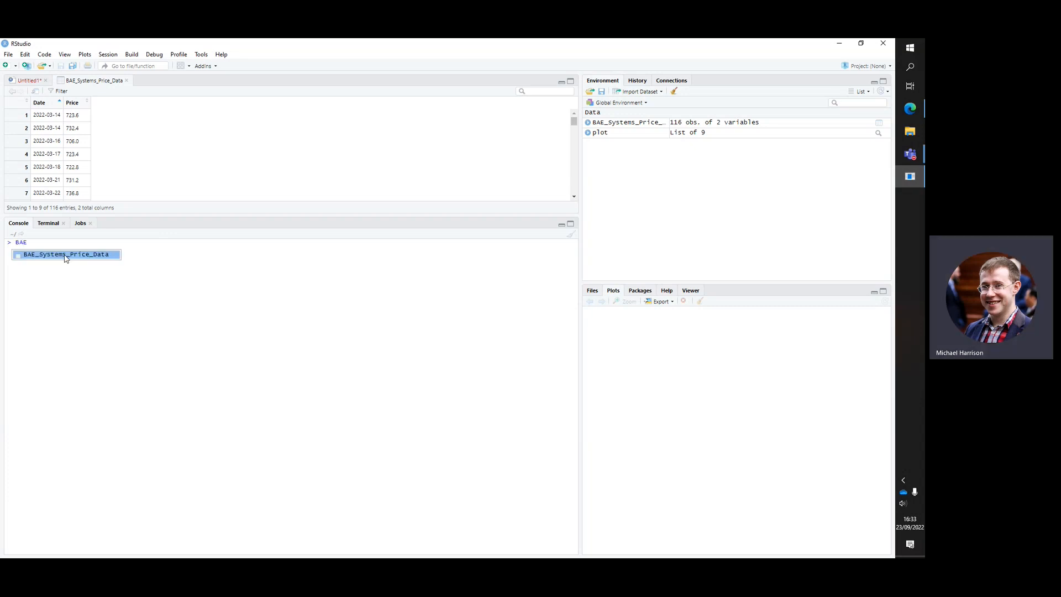
{"action": "left_click", "coordinate": [65, 255]}
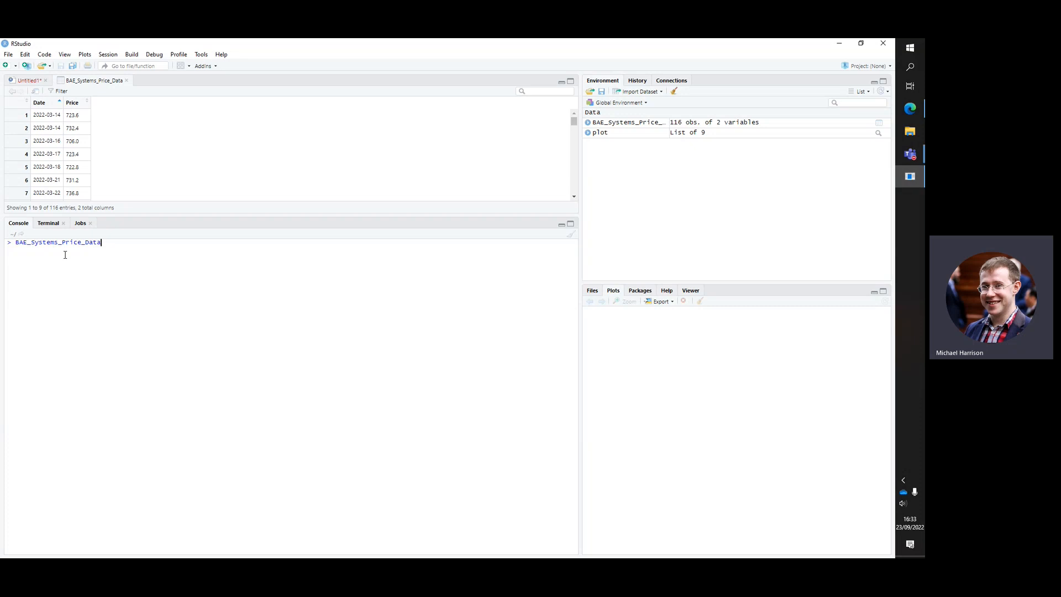
{"action": "type", "text": "$"}
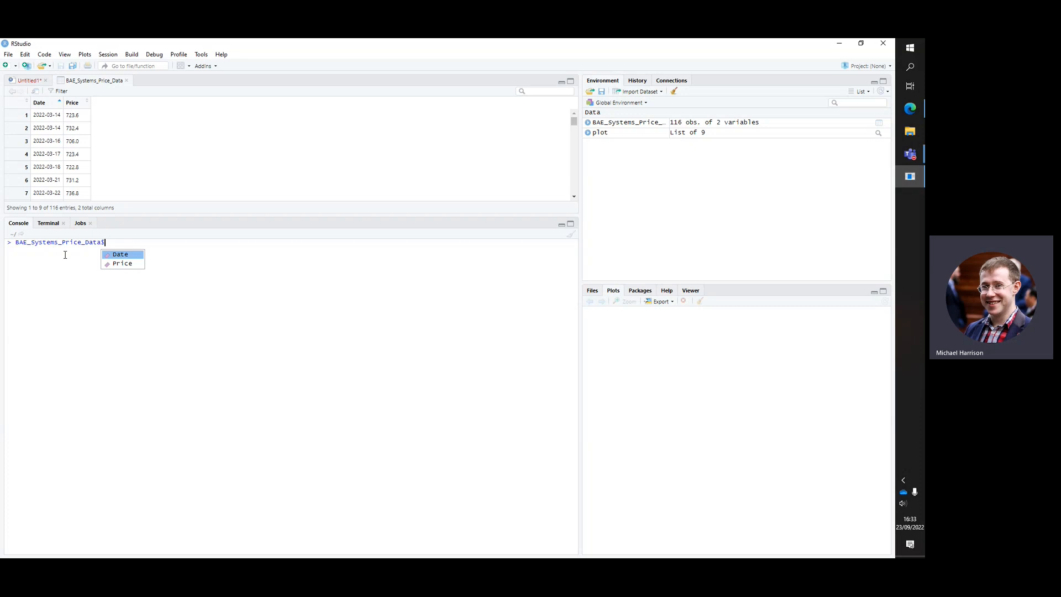
{"action": "left_click", "coordinate": [121, 254]}
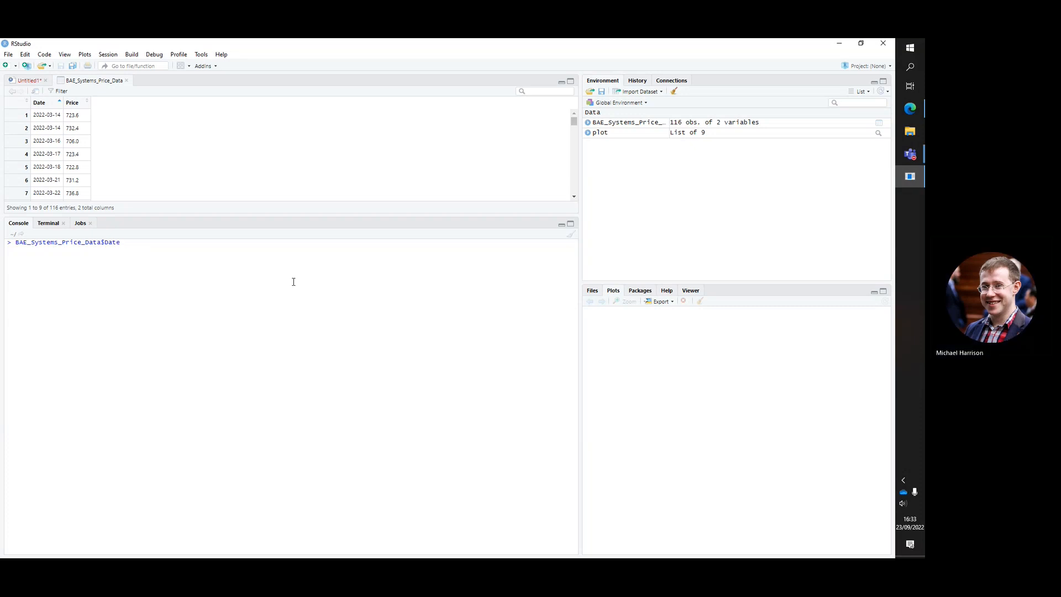
{"action": "type", "text": "<-"}
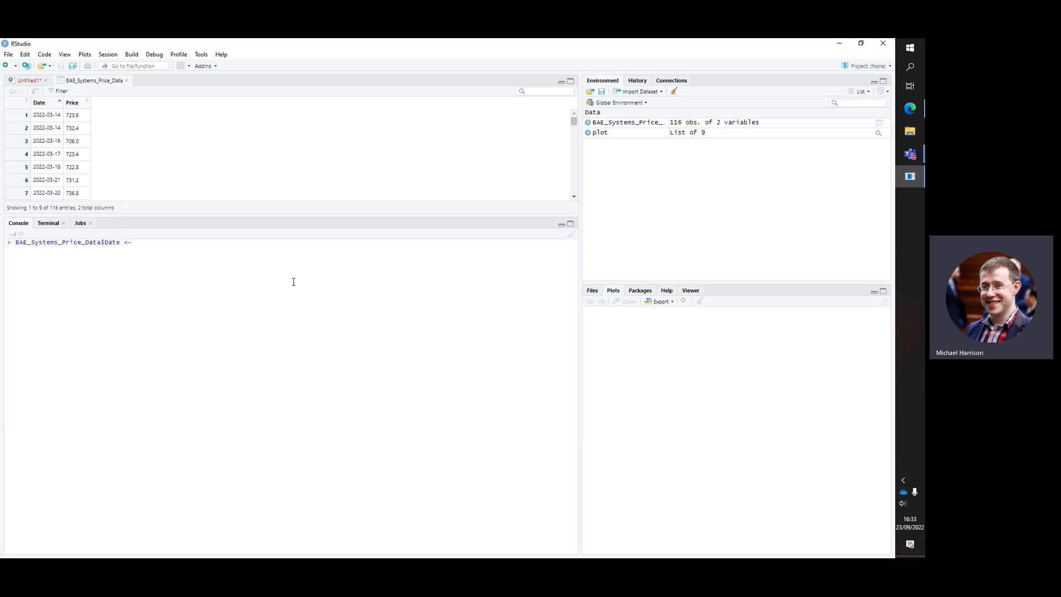
Complete the assignment with as.Date(BAE_Systems_Price_Data$Date) and run it to convert the column to dates
{"action": "type", "text": "s.date"}
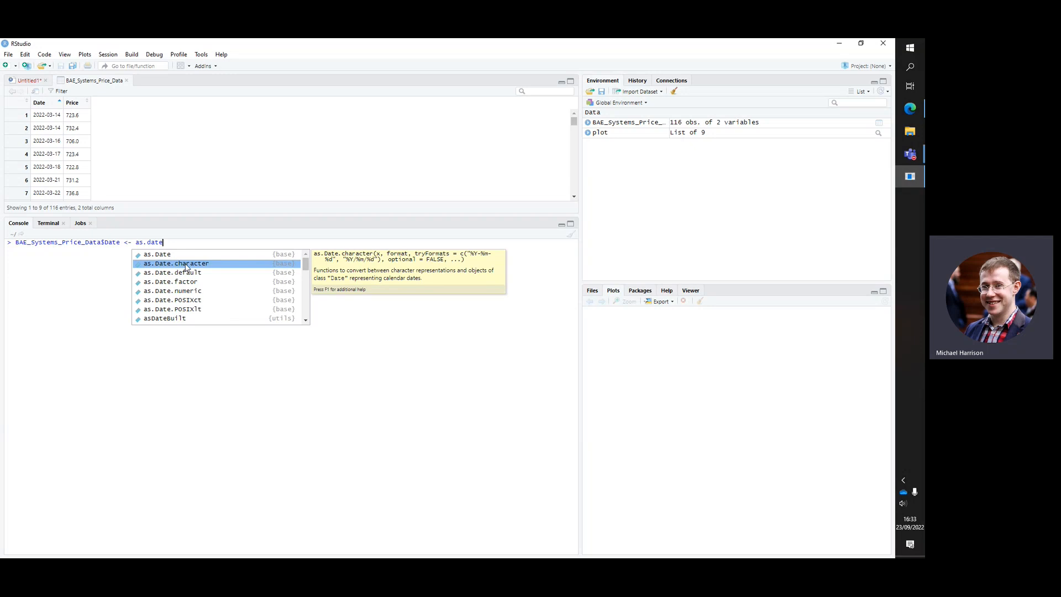
{"action": "left_click", "coordinate": [171, 255]}
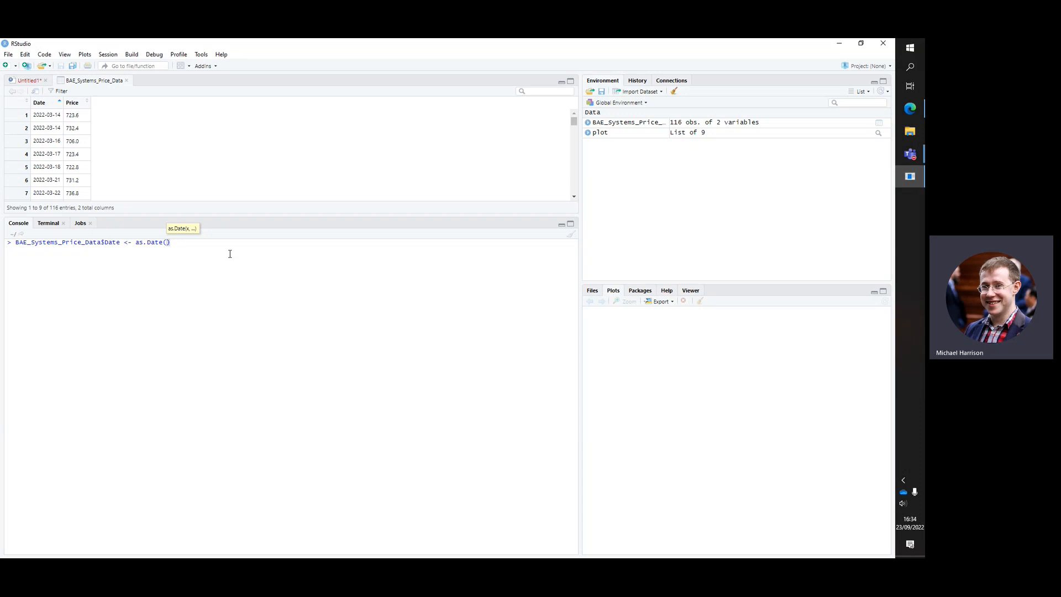
{"action": "type", "text": "BAE"}
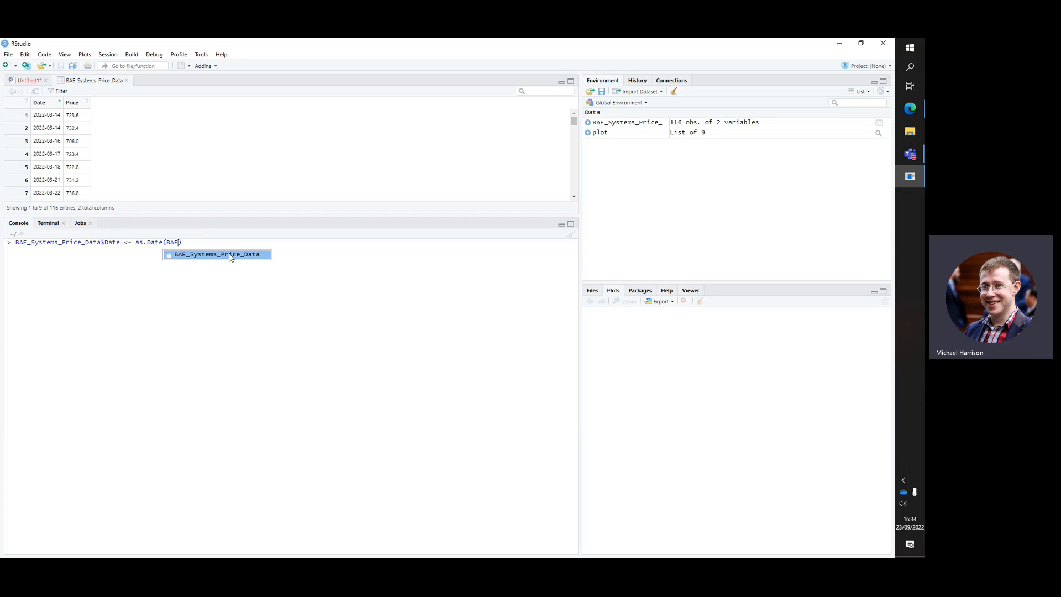
{"action": "left_click", "coordinate": [231, 255]}
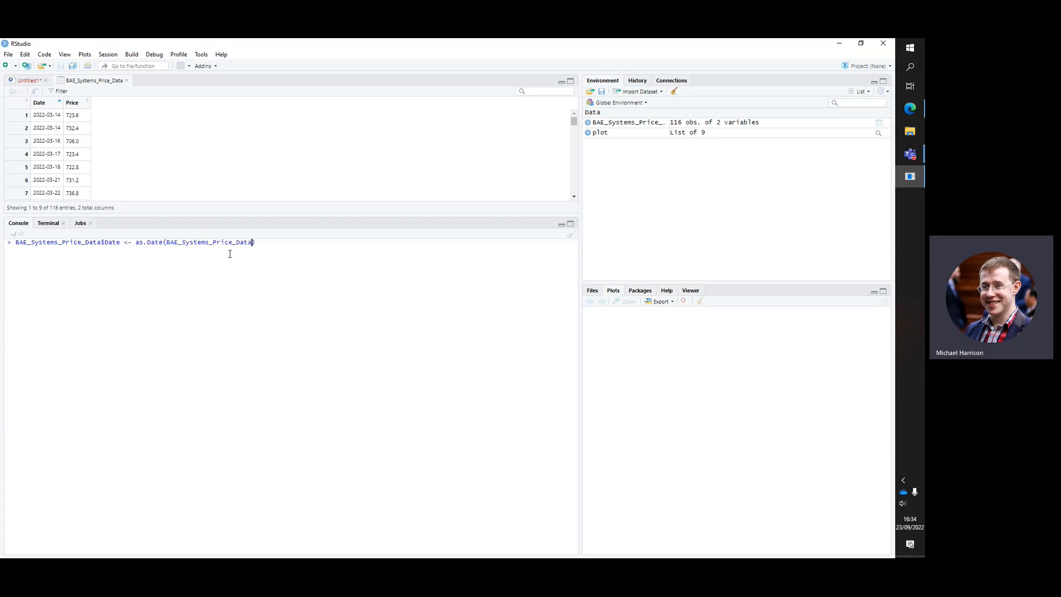
{"action": "type", "text": "$"}
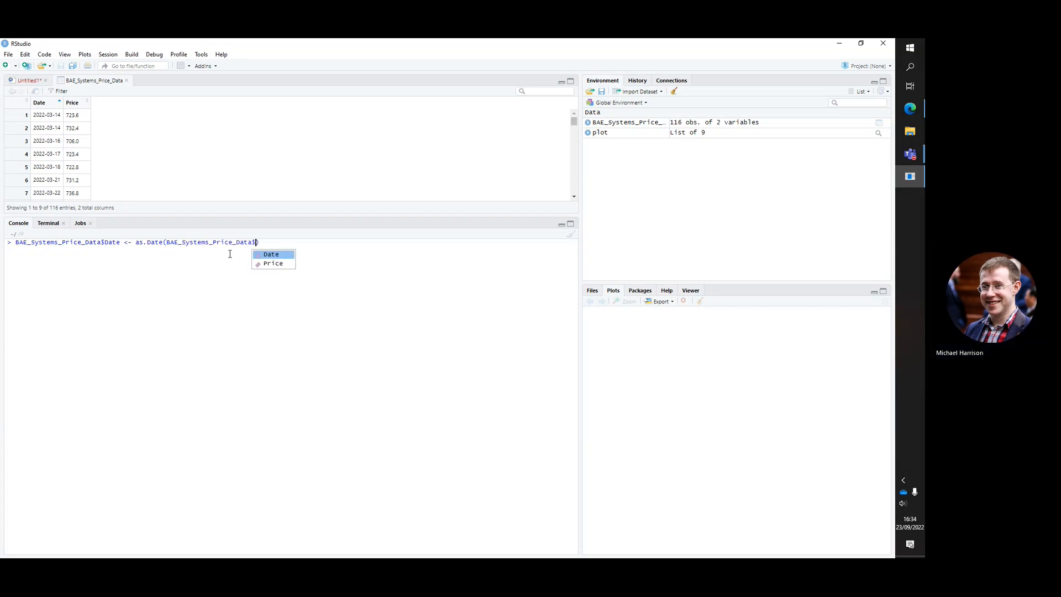
{"action": "key", "text": "Return"}
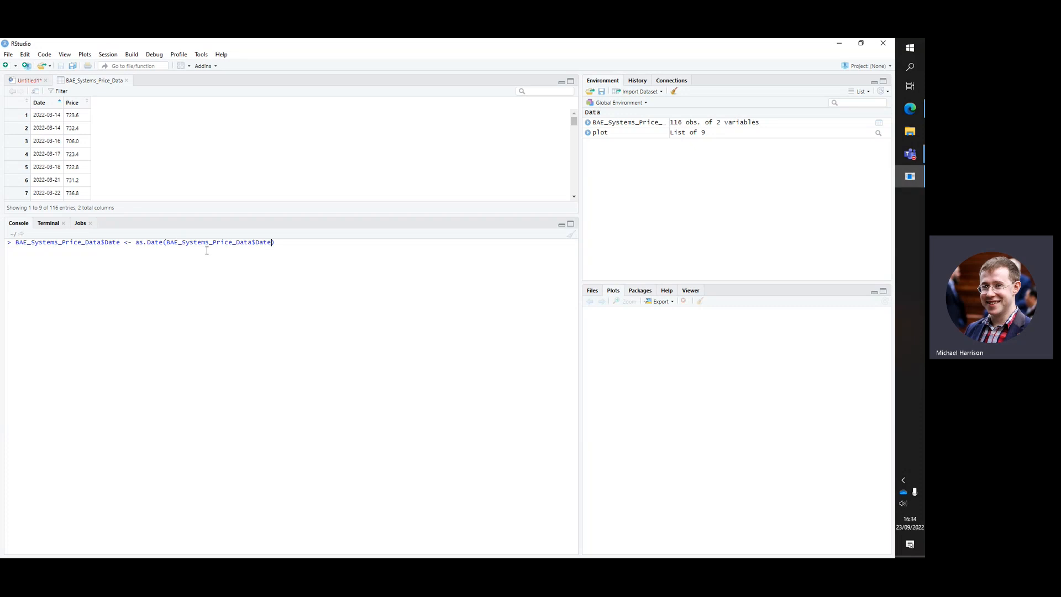
{"action": "key", "text": "Return"}
Try to install ggplot2 by running install.packages("ggplot2") in the console, cancelling the offered restart and update
{"action": "type", "text": "ins"}
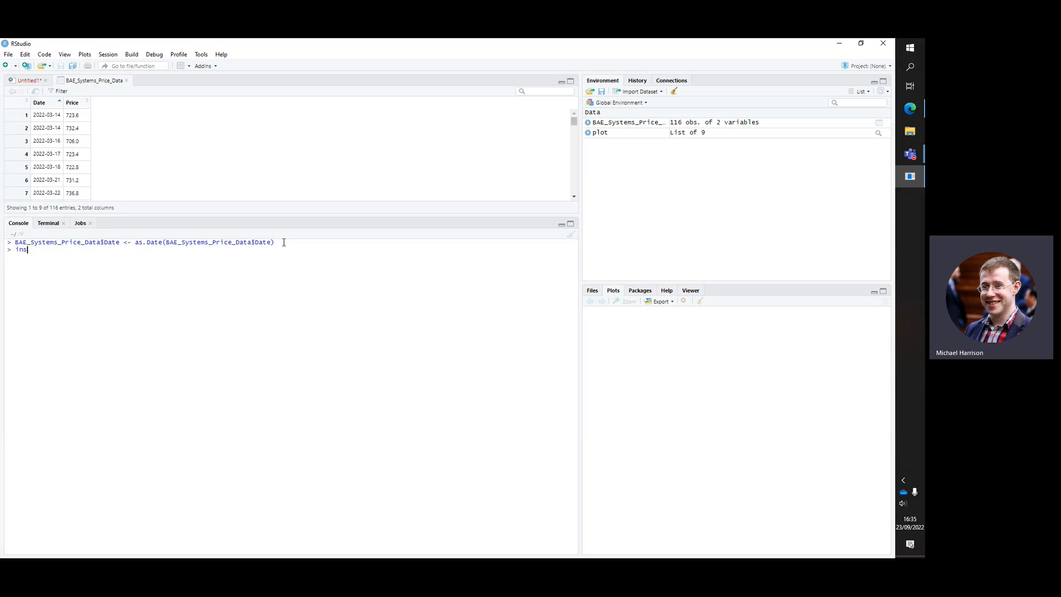
{"action": "key", "text": "BackSpace"}
{"action": "type", "text": "t"}
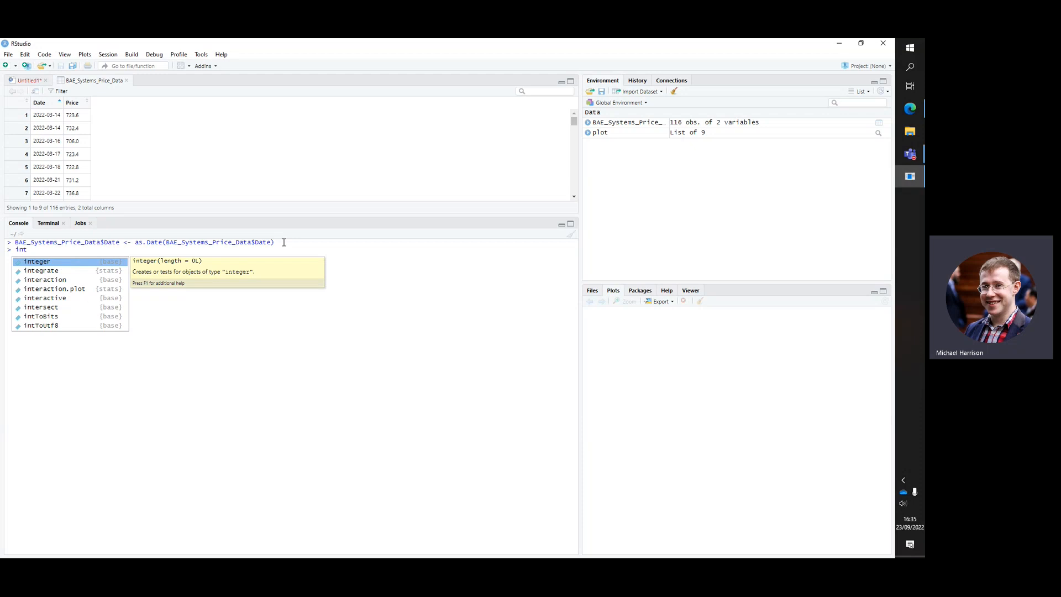
{"action": "key", "text": "BackSpace"}
{"action": "type", "text": "stall"}
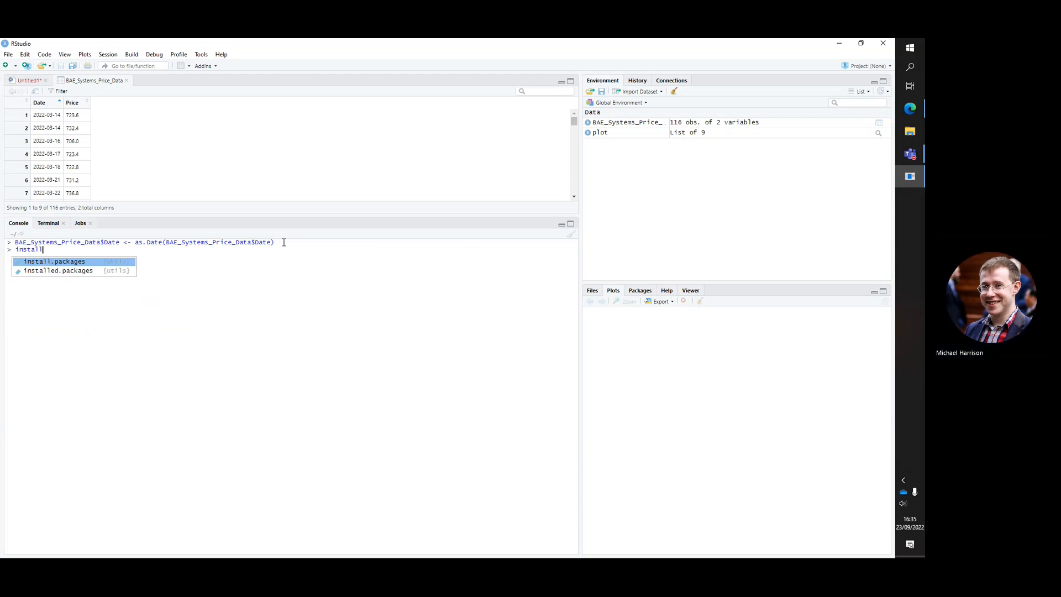
{"action": "type", "text": ".packages"}
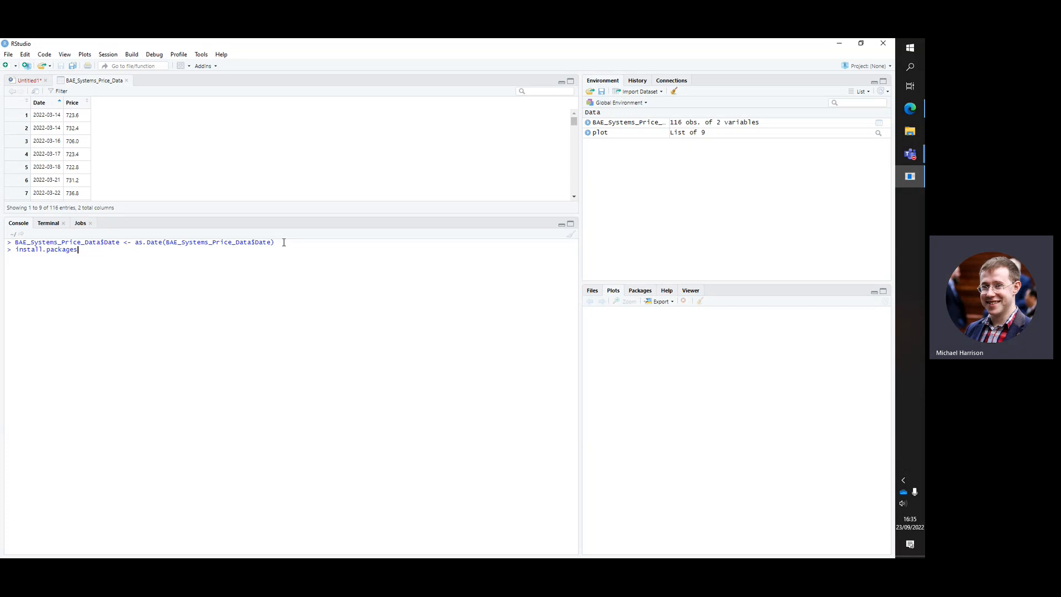
{"action": "type", "text": "("}
{"action": "type", "text": "\"ggplot2"}
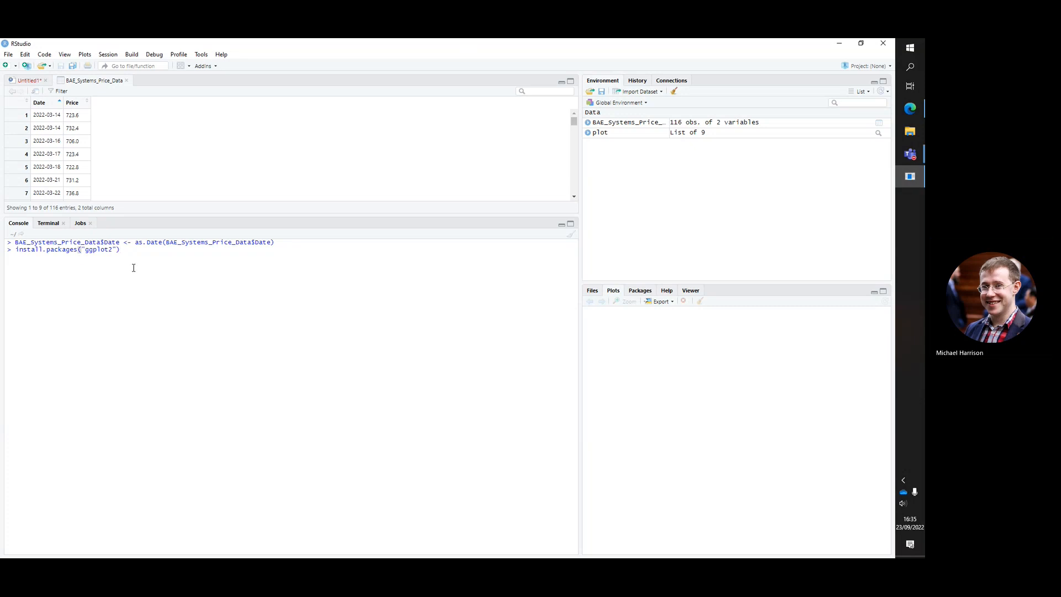
{"action": "key", "text": "Return"}
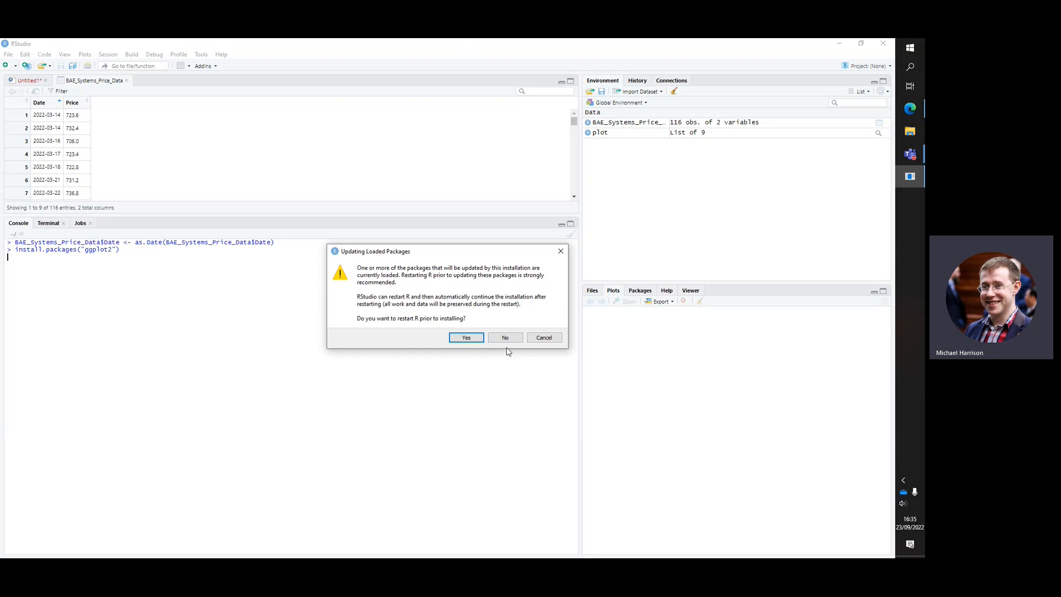
{"action": "left_click", "coordinate": [537, 336]}
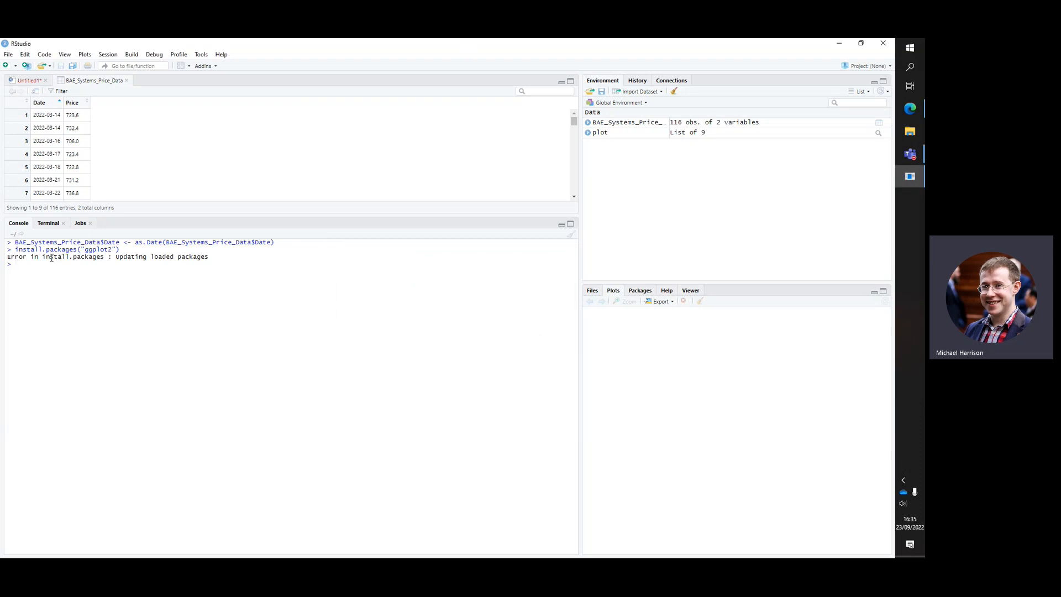
Draft library(ggplot2) in the console, check ggplot2 in the package list, and discard the unrun command
{"action": "type", "text": "library(ggplot2"}
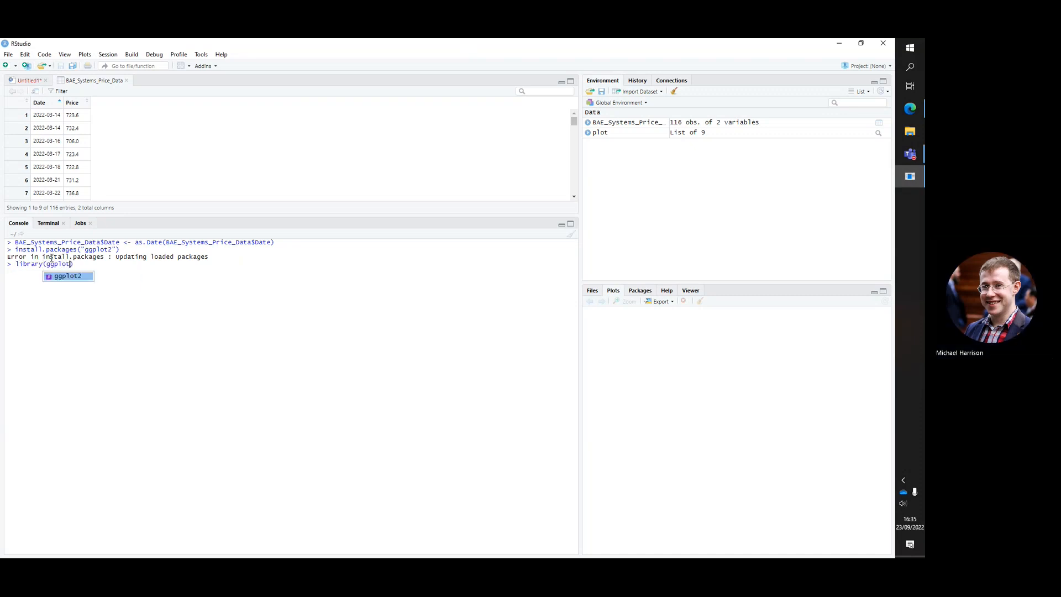
{"action": "left_click", "coordinate": [640, 292]}
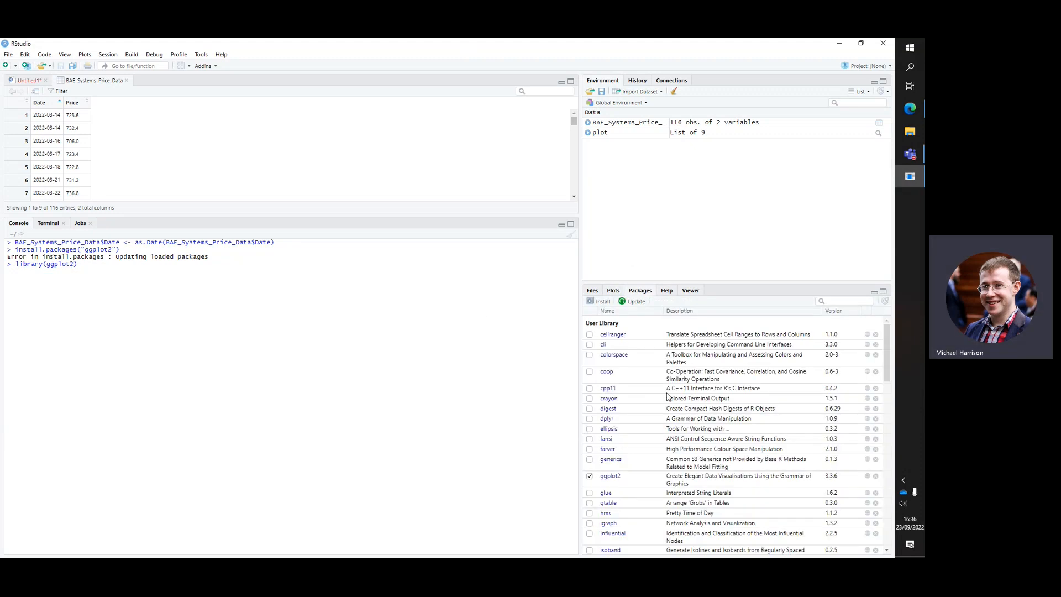
{"action": "scroll", "coordinate": [608, 442], "scroll_direction": "down", "scroll_amount": 1}
{"action": "left_click", "coordinate": [590, 448]}
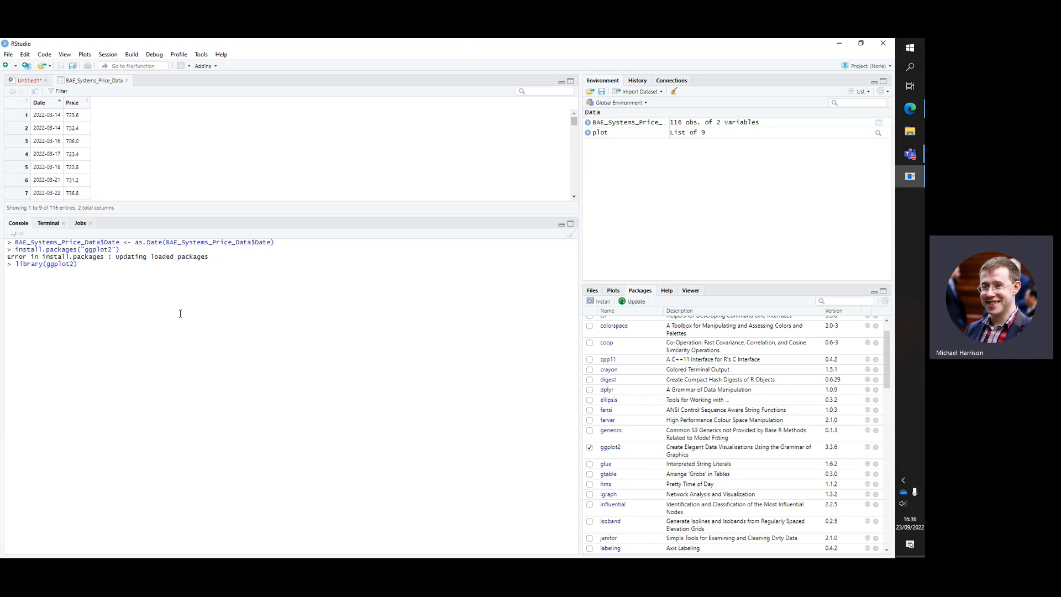
{"action": "left_click_drag", "start_coordinate": [80, 264], "coordinate": [16, 271]}
{"action": "key", "text": "BackSpace"}
Review the library(ggplot2) and as.Date lines in the Untitled1 script
{"action": "left_click", "coordinate": [22, 82]}
{"action": "left_click", "coordinate": [115, 175]}
{"action": "key", "text": "ctrl+a"}
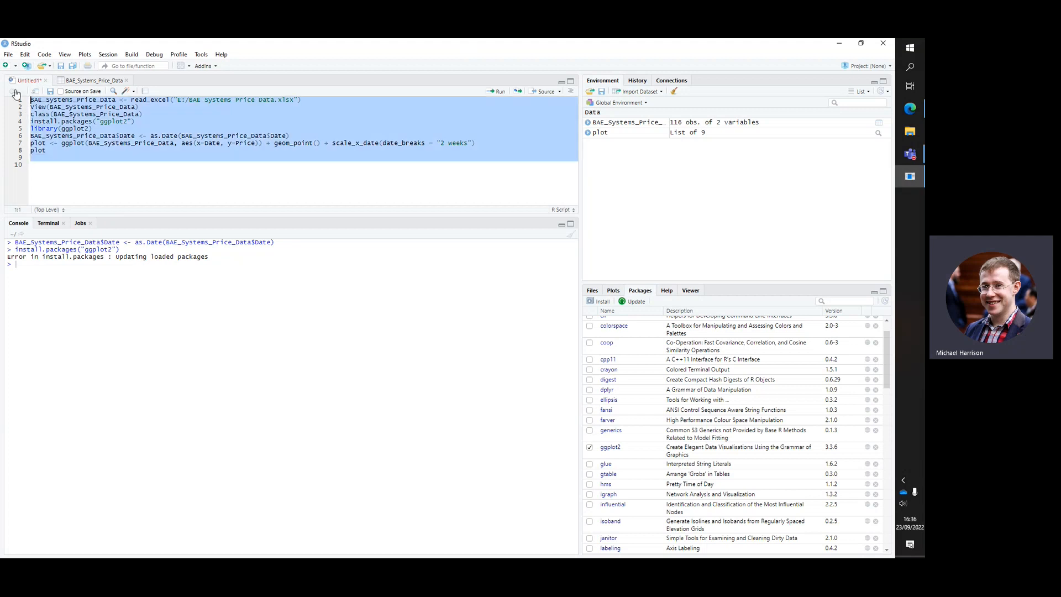
{"action": "left_click", "coordinate": [84, 161]}
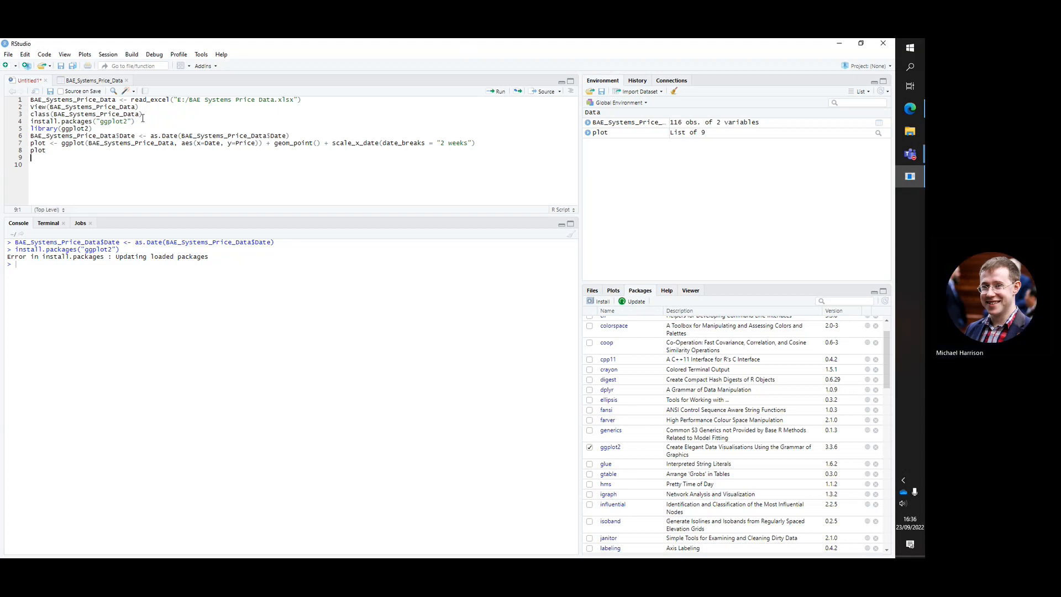
{"action": "left_click_drag", "start_coordinate": [93, 128], "coordinate": [46, 128]}
{"action": "left_click", "coordinate": [97, 128]}
{"action": "left_click_drag", "start_coordinate": [32, 136], "coordinate": [299, 136]}
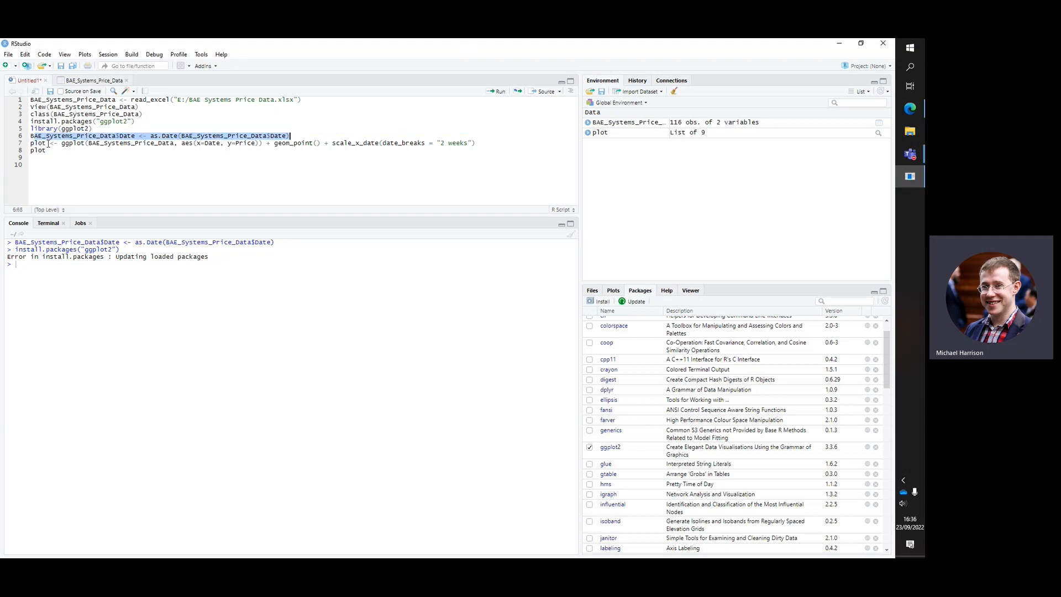
Start the console command plot1 <- ggplot() with BAE_Systems_Price_Data as its first argument
{"action": "left_click", "coordinate": [26, 265]}
{"action": "type", "text": "plot"}
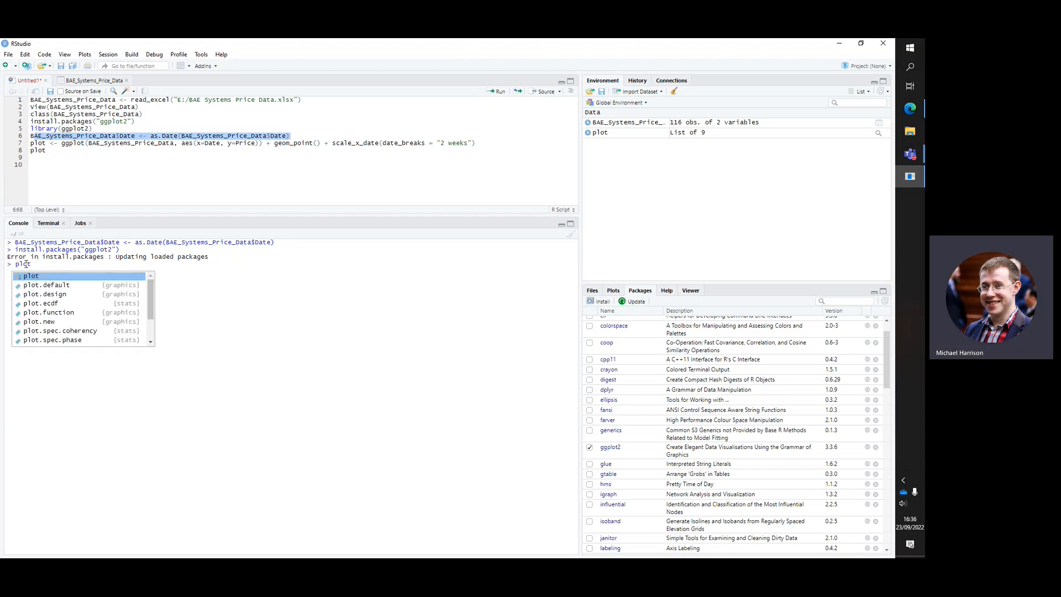
{"action": "type", "text": "1"}
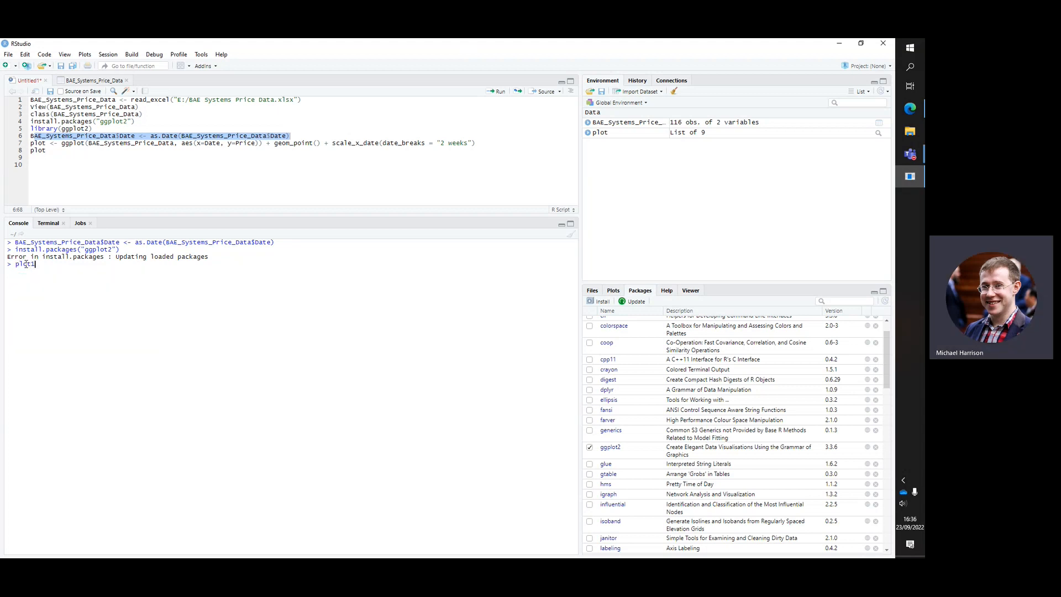
{"action": "type", "text": " <-"}
{"action": "type", "text": "ggplot"}
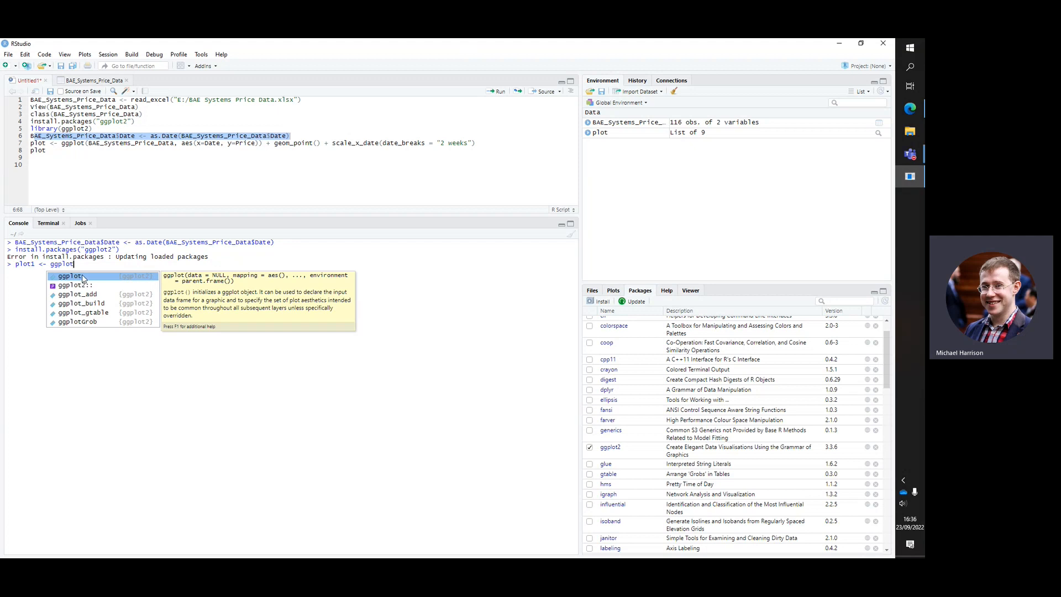
{"action": "left_click", "coordinate": [83, 277]}
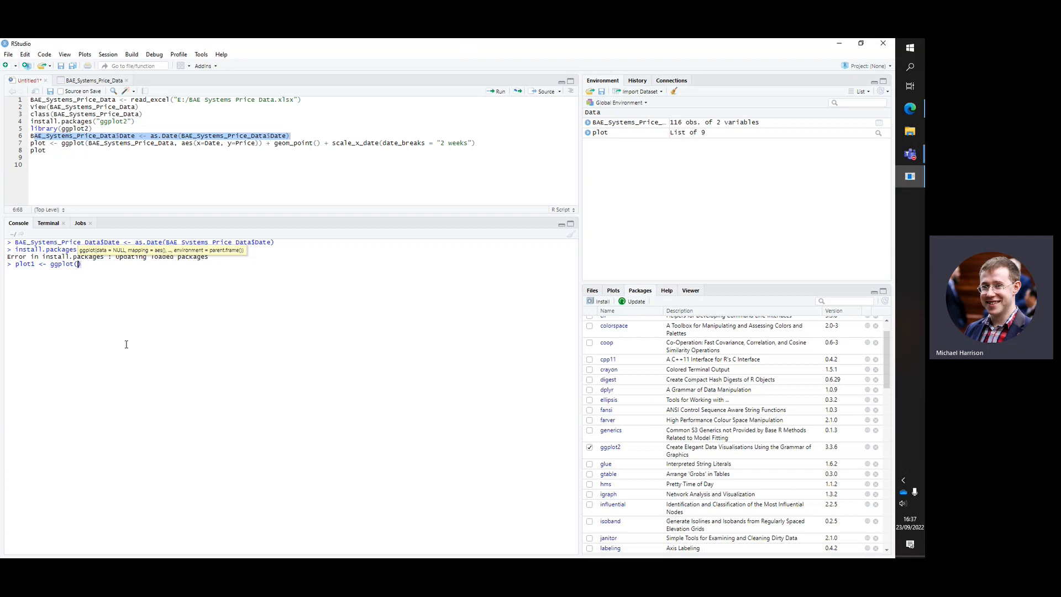
{"action": "type", "text": "BAE_"}
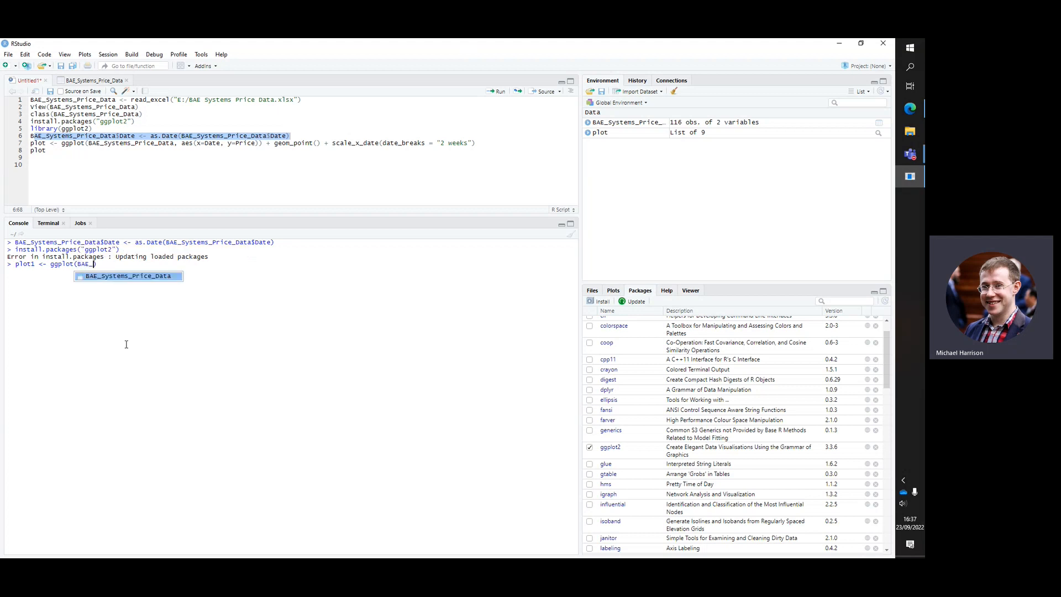
{"action": "left_click", "coordinate": [152, 276]}
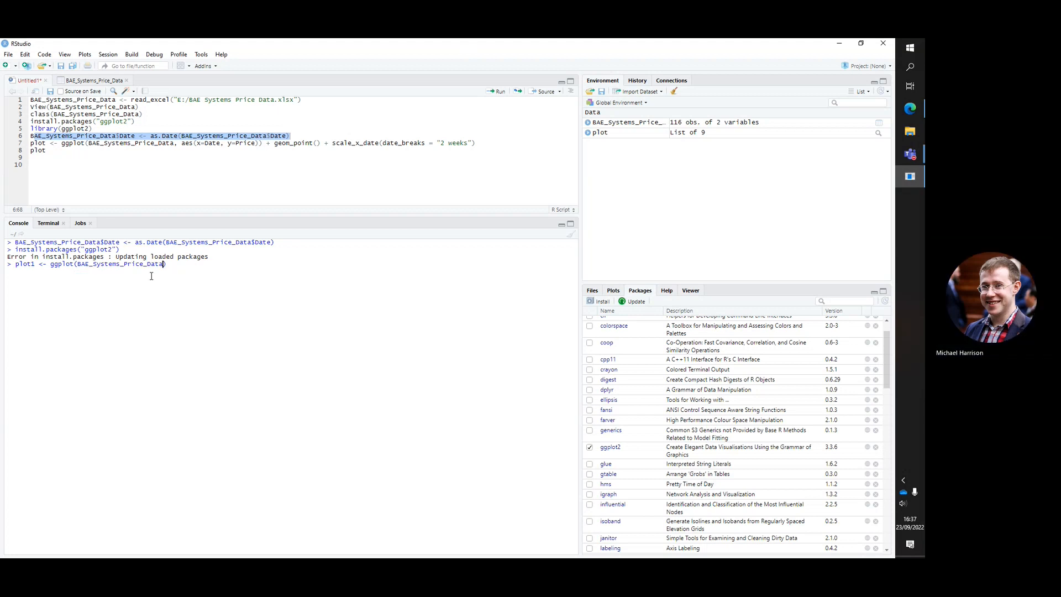
{"action": "type", "text": ","}
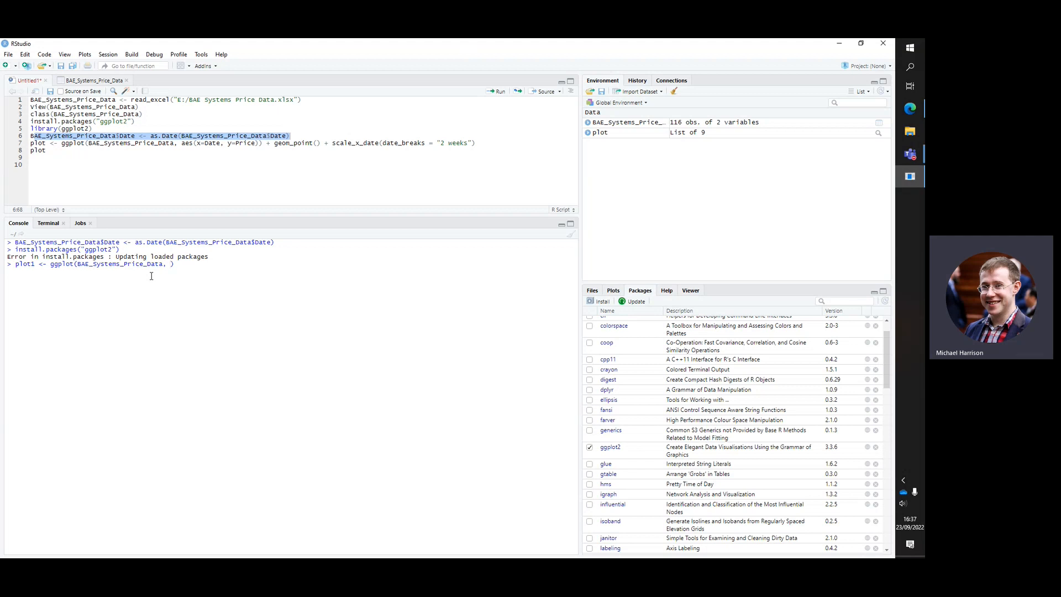
Add the aesthetic mapping aes(x=Date, y=Price) to the ggplot call
{"action": "type", "text": "aes"}
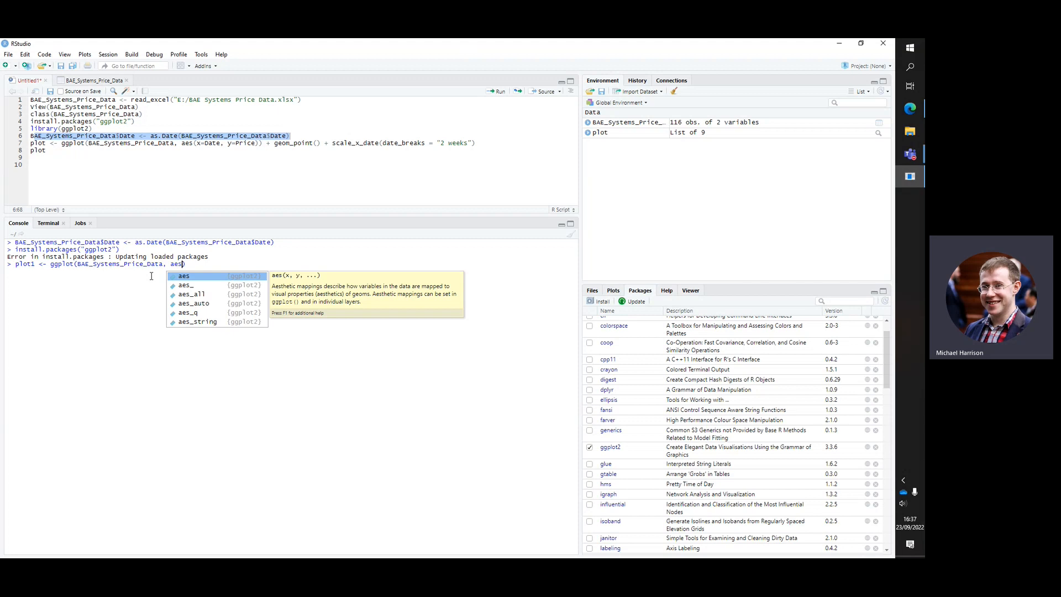
{"action": "type", "text": "("}
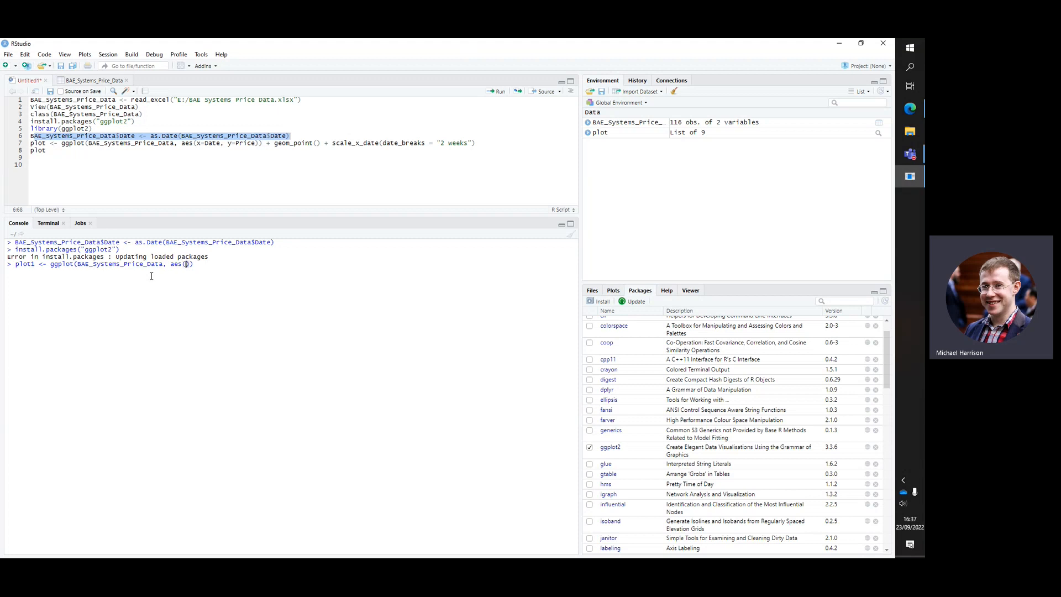
{"action": "type", "text": "x=Dte"}
{"action": "key", "text": "BackSpace"}
{"action": "key", "text": "BackSpace"}
{"action": "type", "text": "ate, y=Price"}
Check the Date and Price column names in the BAE_Systems_Price_Data table and return to the Untitled1 script
{"action": "left_click", "coordinate": [80, 80]}
{"action": "left_click", "coordinate": [41, 102]}
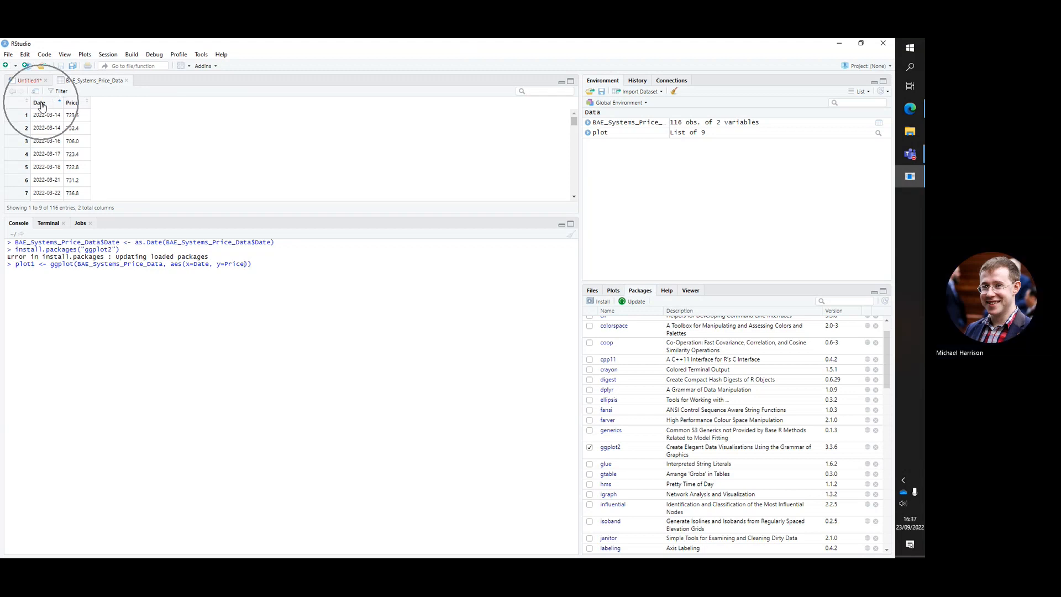
{"action": "left_click", "coordinate": [70, 104]}
{"action": "left_click", "coordinate": [31, 81]}
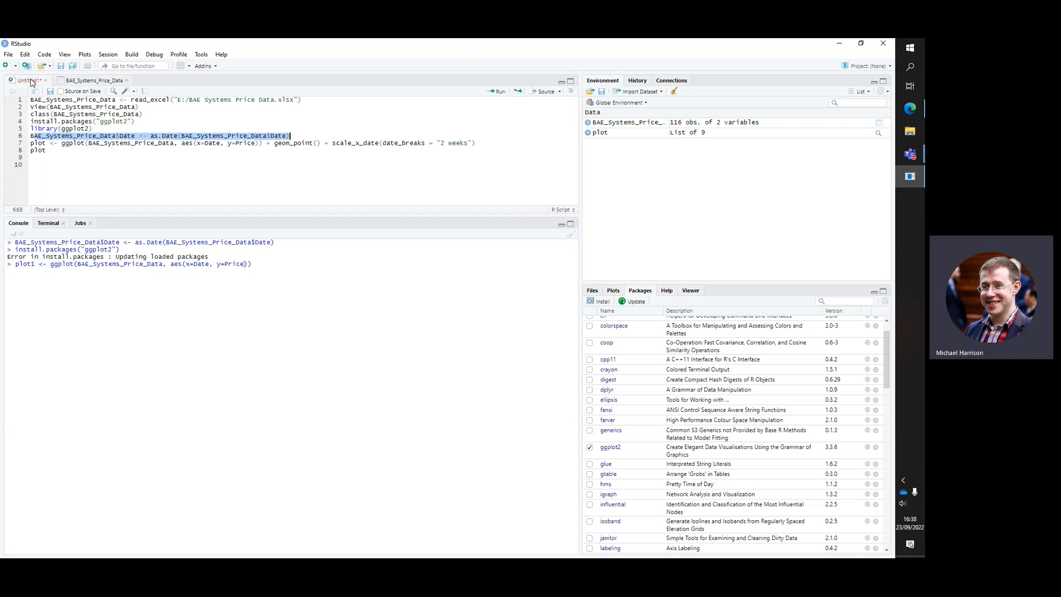
Append + geom_point() to the plot1 command in the console and run it
{"action": "left_click", "coordinate": [257, 265]}
{"action": "type", "text": "geom_"}
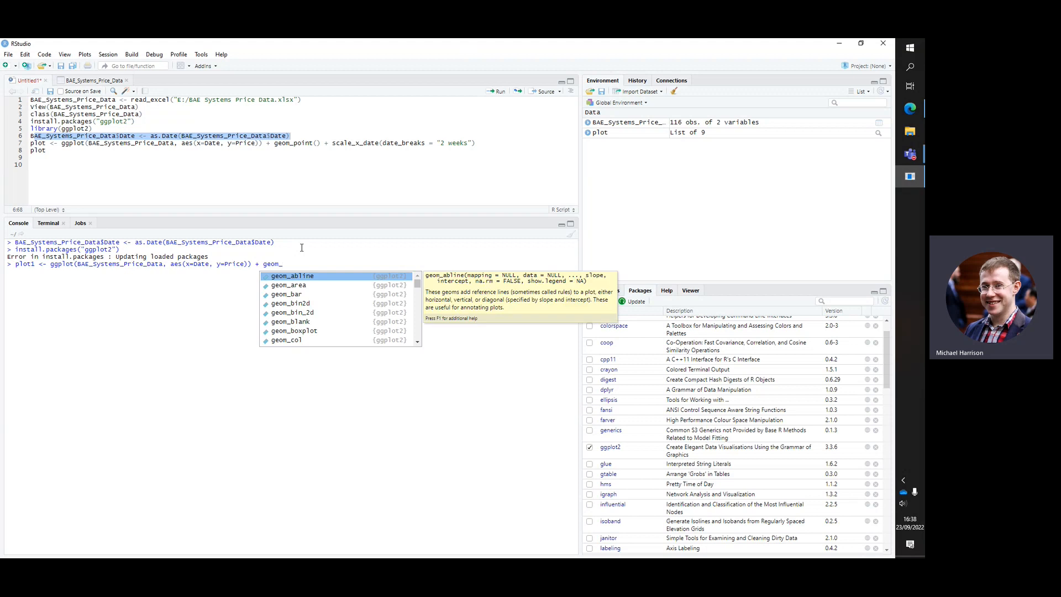
{"action": "type", "text": "point"}
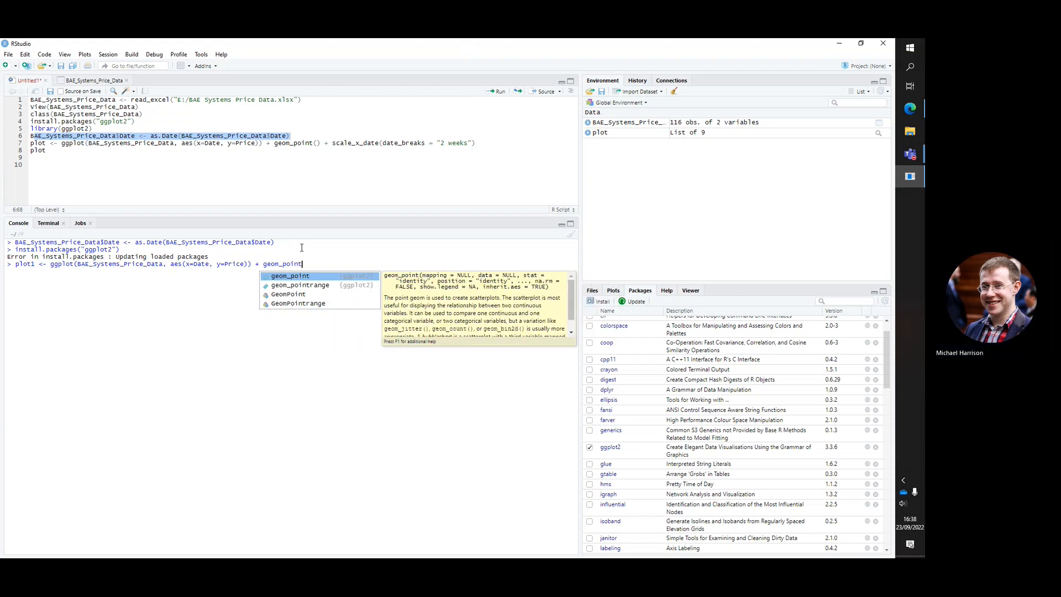
{"action": "key", "text": "Return"}
{"action": "type", "text": ")"}
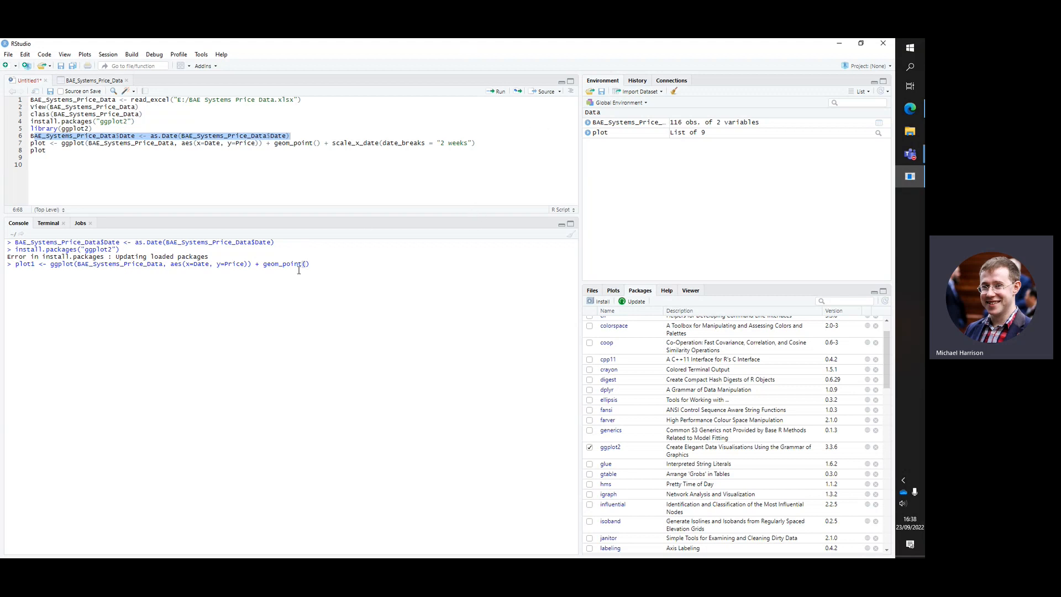
{"action": "key", "text": "Return"}
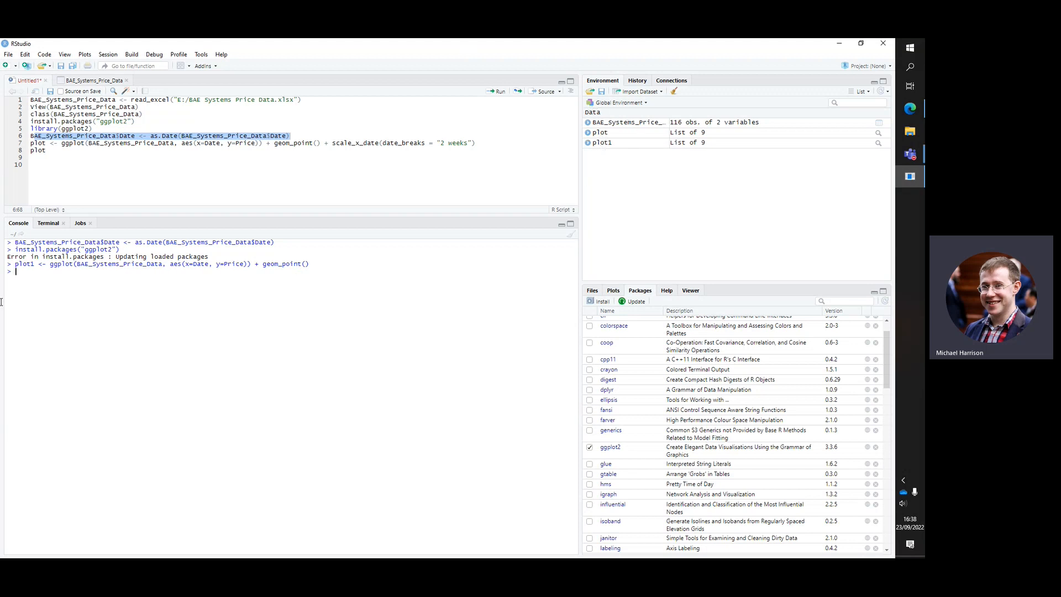
Display plot1, enlarge the graphics window to inspect the scatter plot, and close it
{"action": "type", "text": "plot1"}
{"action": "key", "text": "Return"}
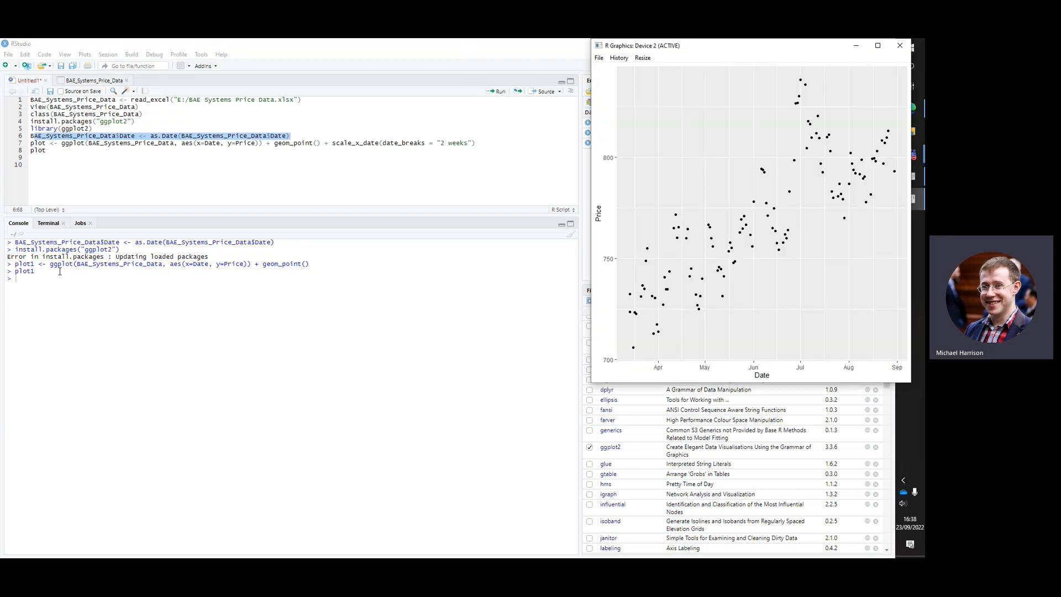
{"action": "left_click_drag", "start_coordinate": [820, 47], "coordinate": [478, 110]}
{"action": "left_click", "coordinate": [537, 108]}
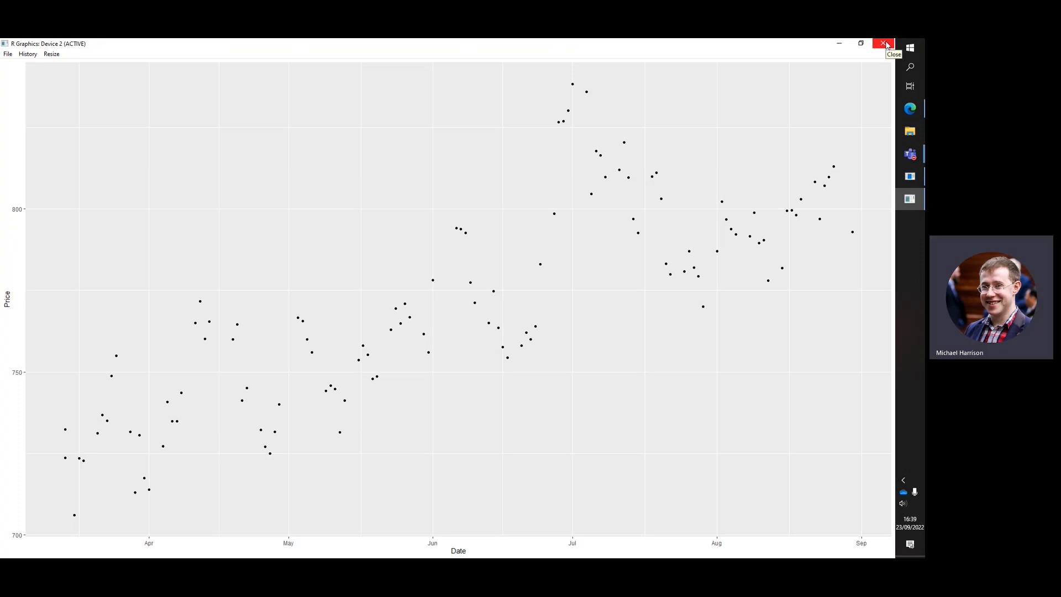
{"action": "left_click", "coordinate": [884, 43]}
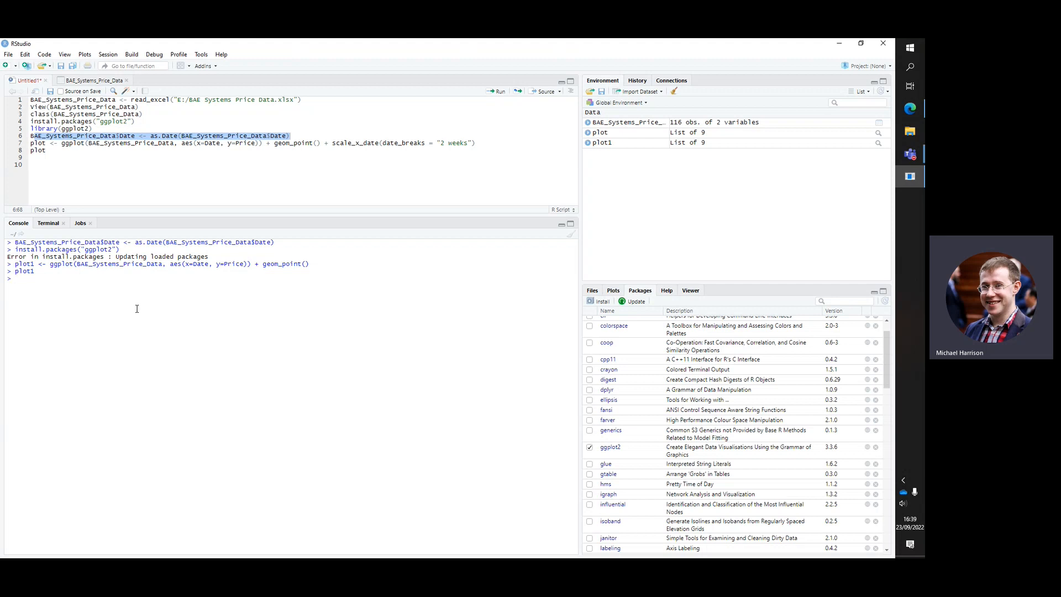
Copy the earlier plot1 ggplot command to the current console prompt and append a + for another layer
{"action": "left_click_drag", "start_coordinate": [318, 268], "coordinate": [34, 260]}
{"action": "left_click_drag", "start_coordinate": [323, 266], "coordinate": [17, 258]}
{"action": "key", "text": "ctrl+c"}
{"action": "left_click", "coordinate": [23, 279]}
{"action": "key", "text": "ctrl+v"}
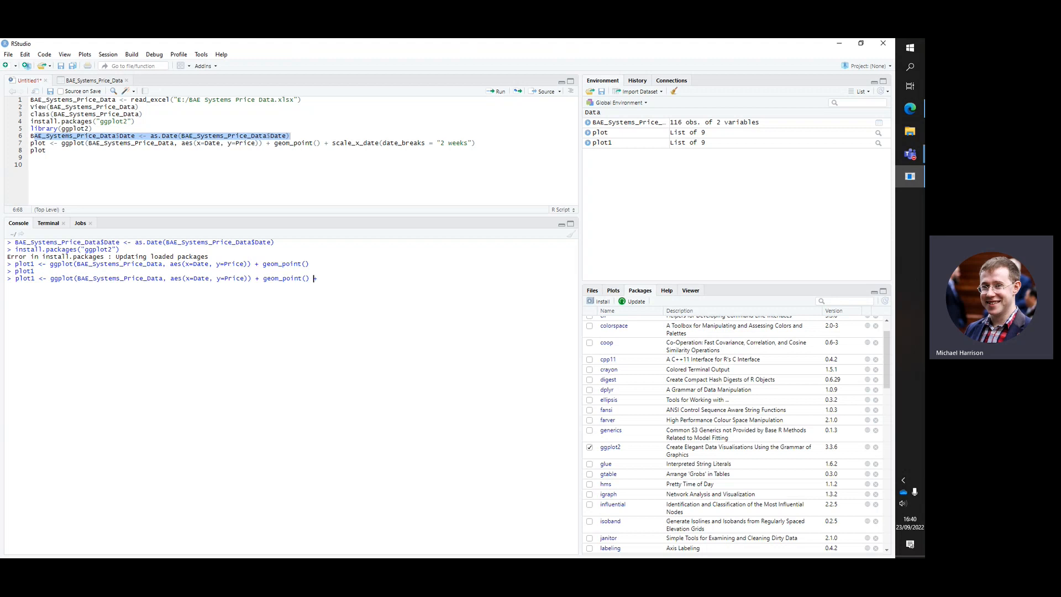
{"action": "type", "text": "+"}
{"action": "key", "text": "ctrl"}
{"action": "left_click", "coordinate": [298, 133]}
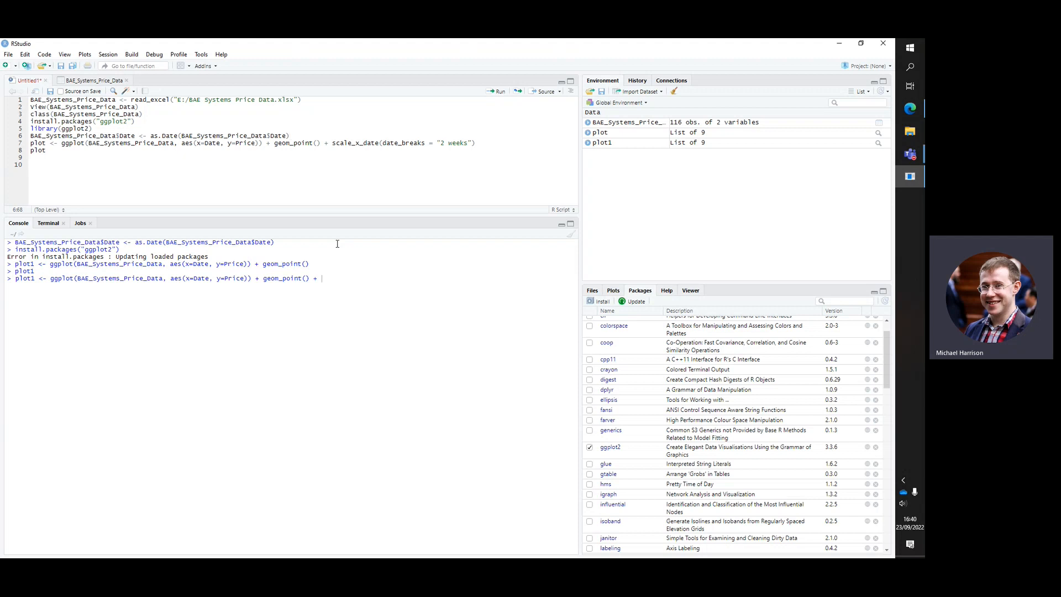
{"action": "type", "text": "scale_x_date"}
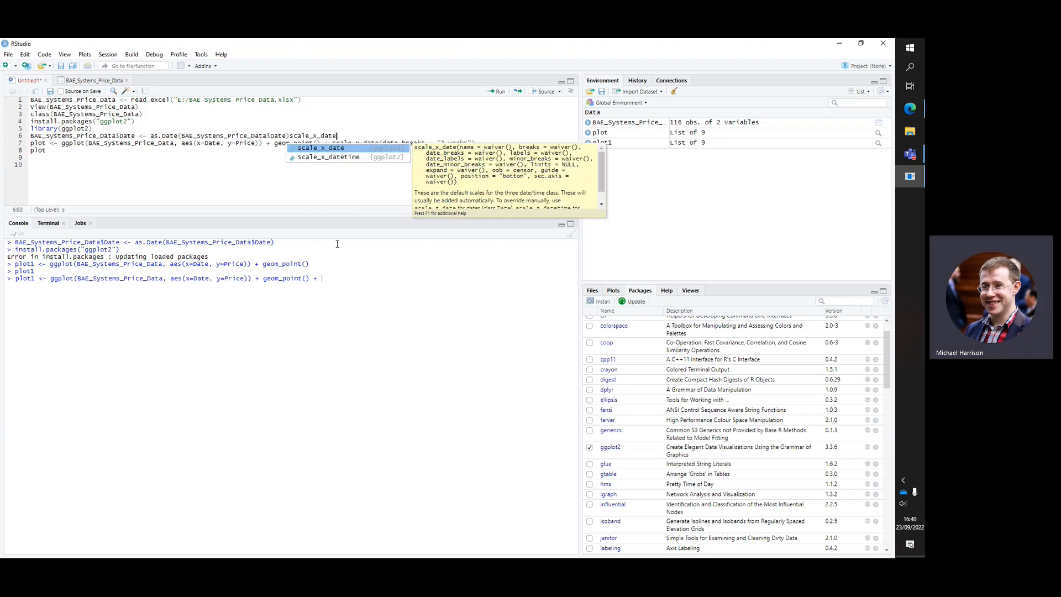
{"action": "key", "text": "BackSpace"}
{"action": "key", "text": "BackSpace"}
{"action": "key", "text": "BackSpace"}
{"action": "key", "text": "BackSpace"}
{"action": "key", "text": "BackSpace"}
{"action": "key", "text": "BackSpace"}
{"action": "key", "text": "BackSpace"}
{"action": "key", "text": "BackSpace"}
{"action": "key", "text": "BackSpace"}
{"action": "key", "text": "BackSpace"}
{"action": "key", "text": "BackSpace"}
{"action": "key", "text": "BackSpace"}
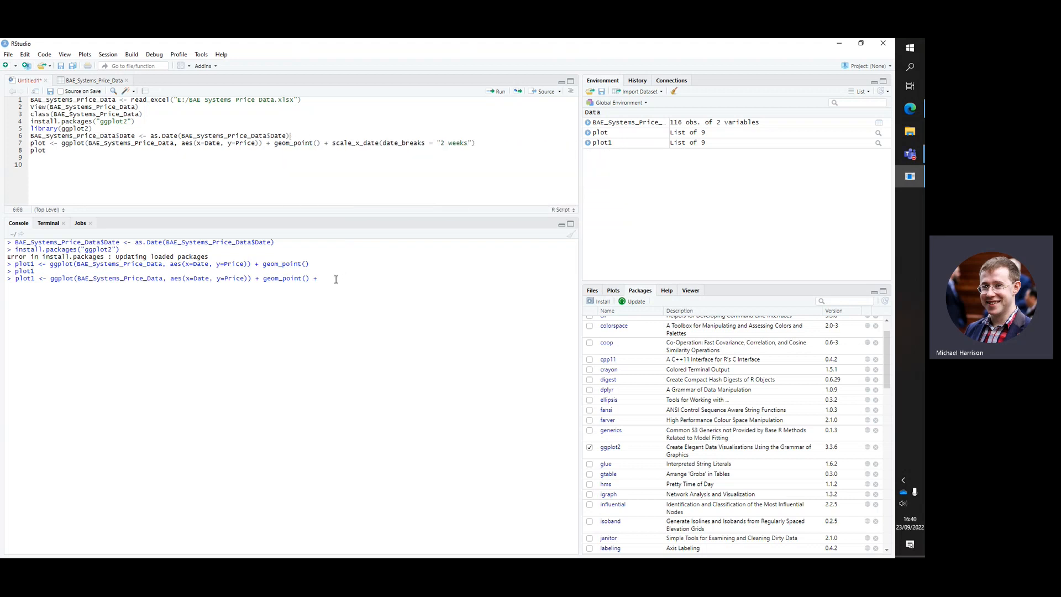
Add an empty scale_x_date() call to the end of the plot1 command in the console
{"action": "type", "text": "cale_"}
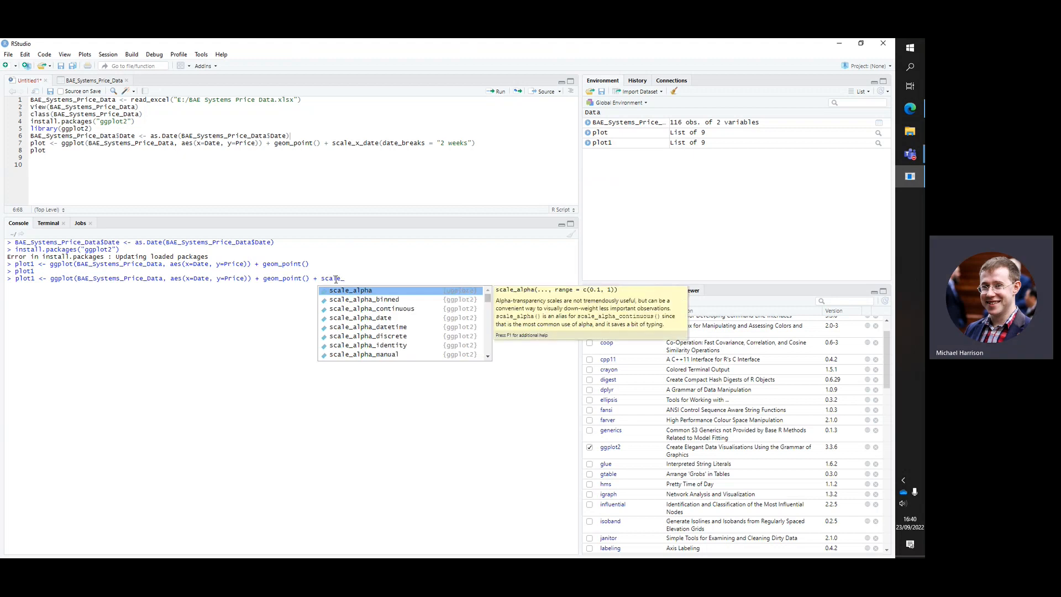
{"action": "type", "text": "x_date"}
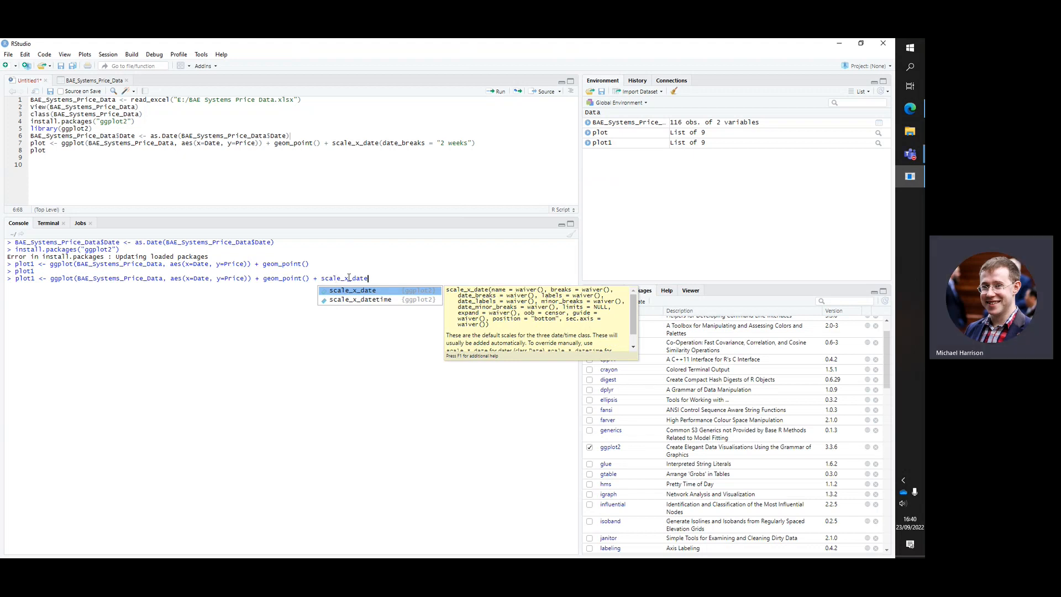
{"action": "left_click", "coordinate": [366, 291]}
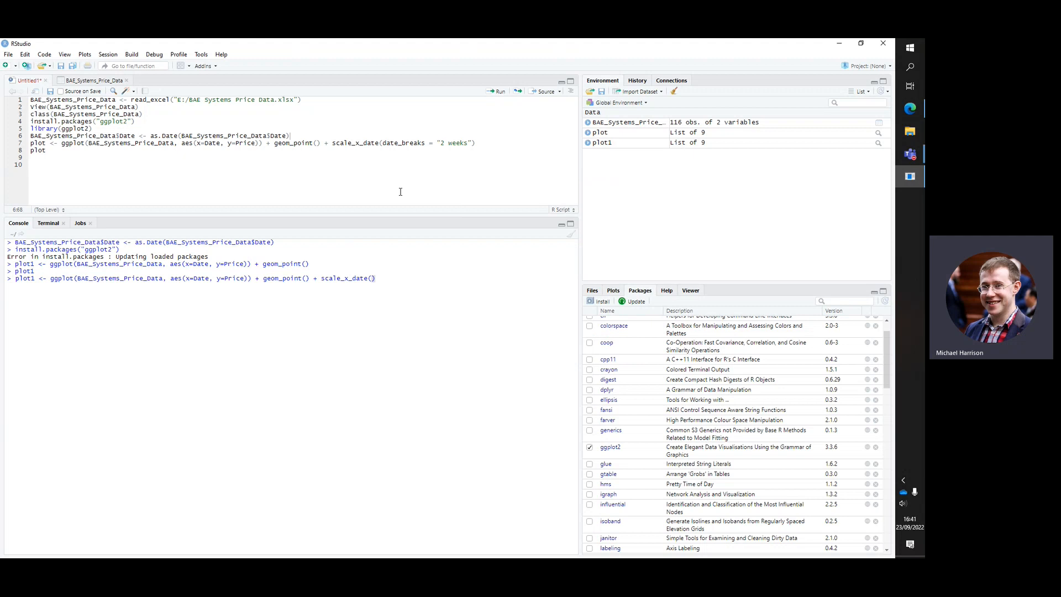
Set date_breaks = "1 week" inside the scale_x_date call
{"action": "left_click", "coordinate": [407, 146]}
{"action": "type", "text": "date_brea"}
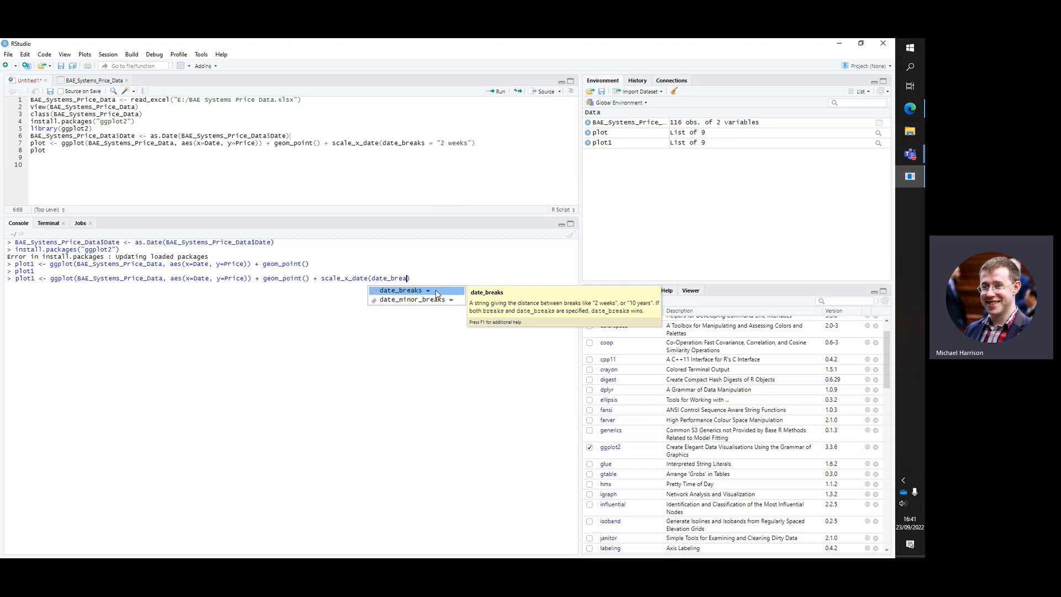
{"action": "left_click", "coordinate": [437, 290]}
{"action": "type", "text": "\""}
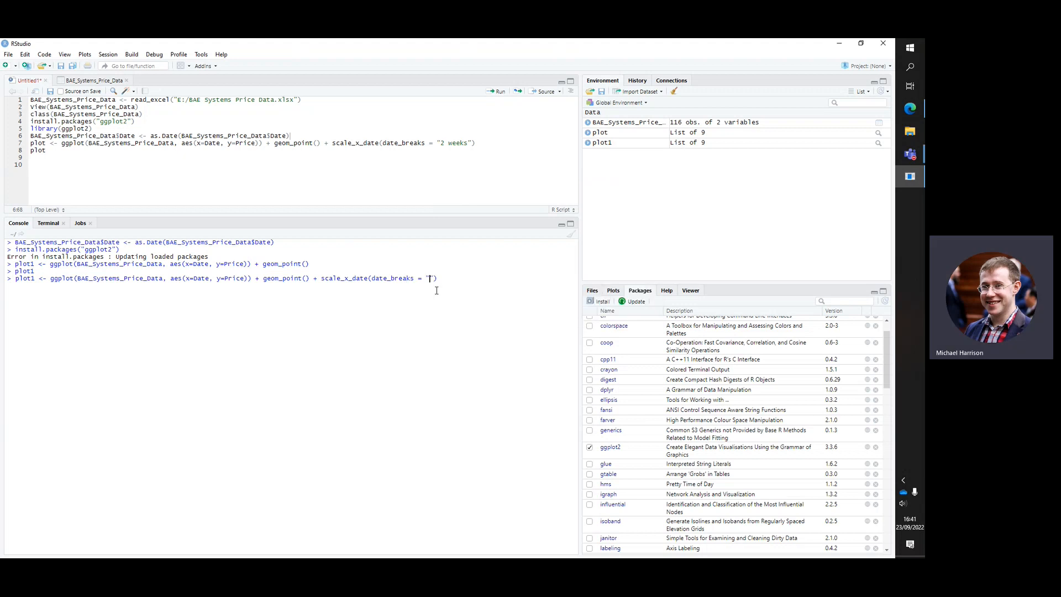
{"action": "type", "text": "2 "}
{"action": "type", "text": "w"}
{"action": "key", "text": "BackSpace"}
{"action": "key", "text": "BackSpace"}
{"action": "key", "text": "BackSpace"}
{"action": "type", "text": "1 week"}
Run the command with weekly date breaks, display plot1 in an enlarged graphics window, and close it
{"action": "key", "text": "Return"}
{"action": "type", "text": "plot1"}
{"action": "key", "text": "Return"}
{"action": "key", "text": "Return"}
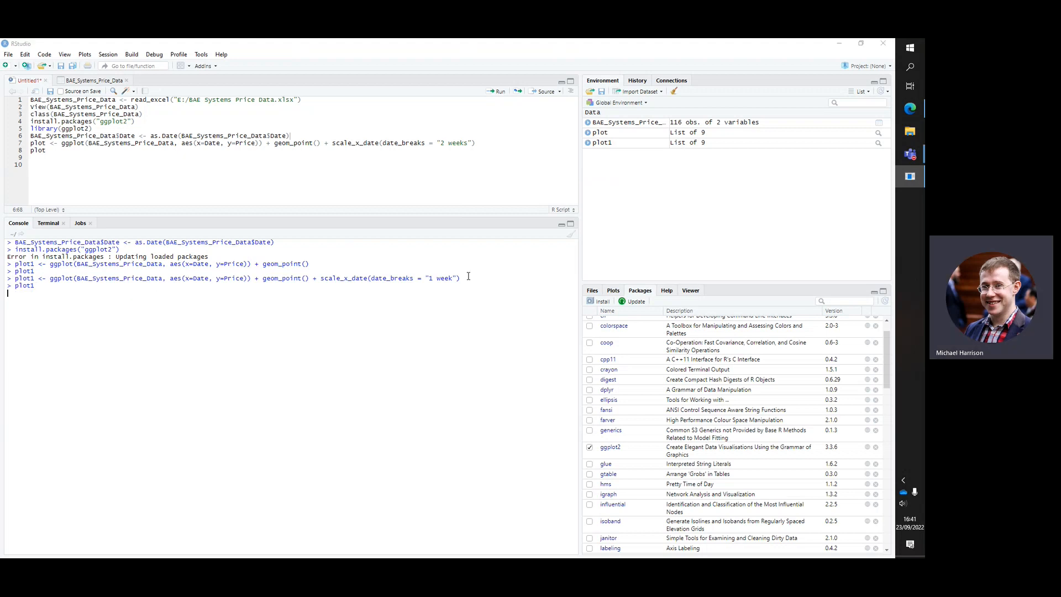
{"action": "left_click", "coordinate": [878, 50]}
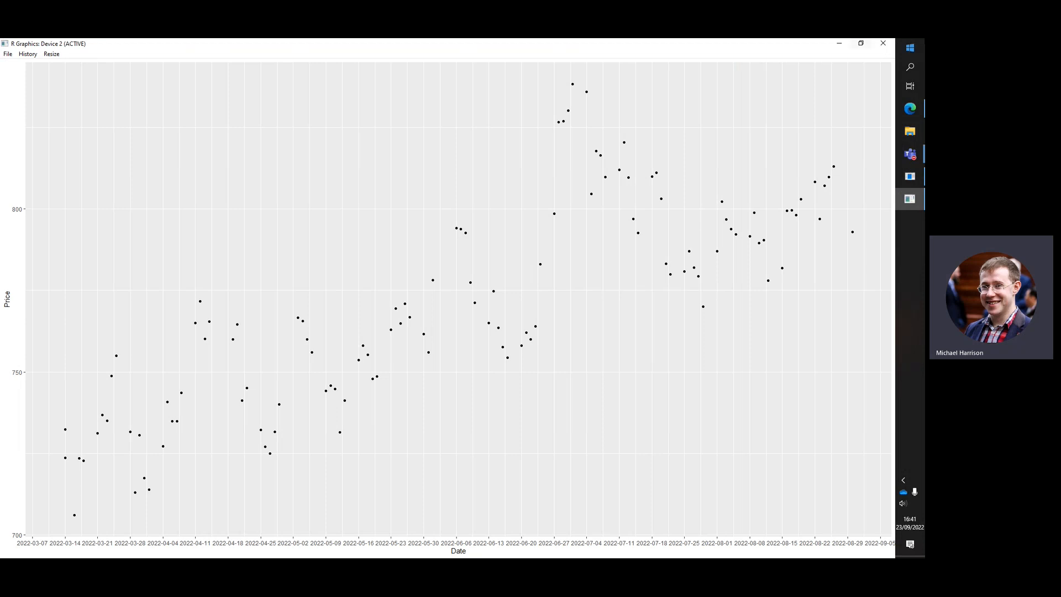
{"action": "left_click", "coordinate": [883, 44]}
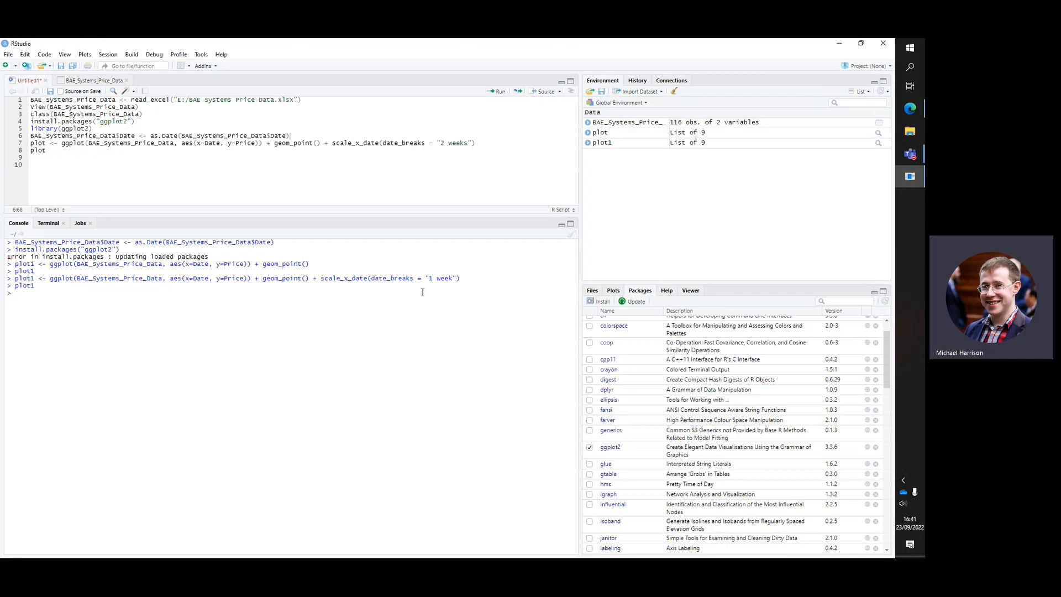
Copy the last plot1 command to a new prompt and change its date_breaks value to "2 weeks"
{"action": "left_click_drag", "start_coordinate": [468, 278], "coordinate": [15, 279]}
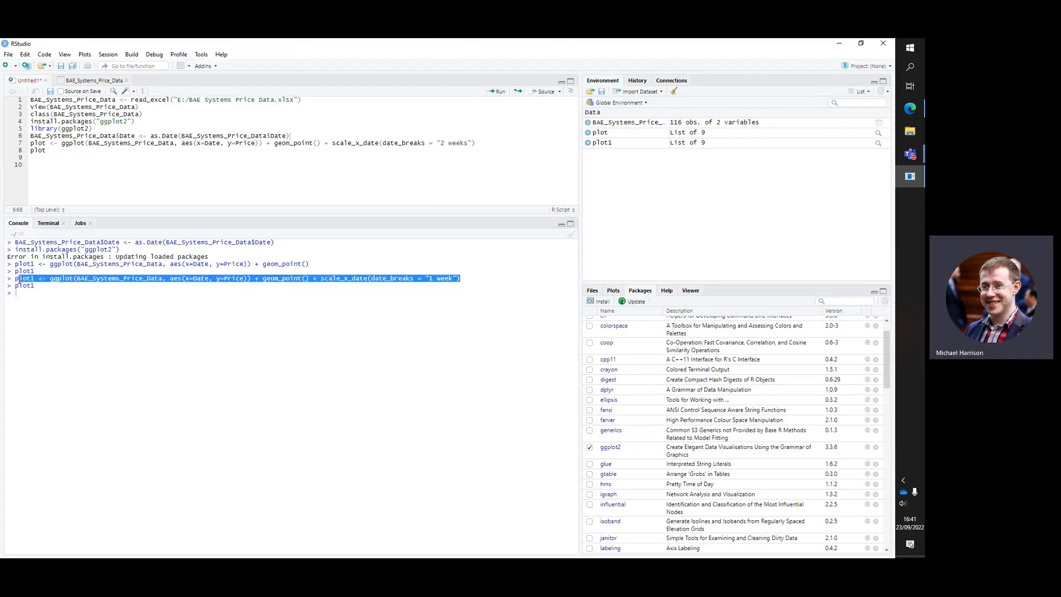
{"action": "left_click", "coordinate": [22, 294]}
{"action": "type", "text": "plot1 <- ggplot(BAE_Systems_Price_Data, aes(x=Date, y=Price)) + geom_point() + scale_x_date(date_breaks = \"1 week\")"}
{"action": "key", "text": "BackSpace"}
{"action": "type", "text": "2"}
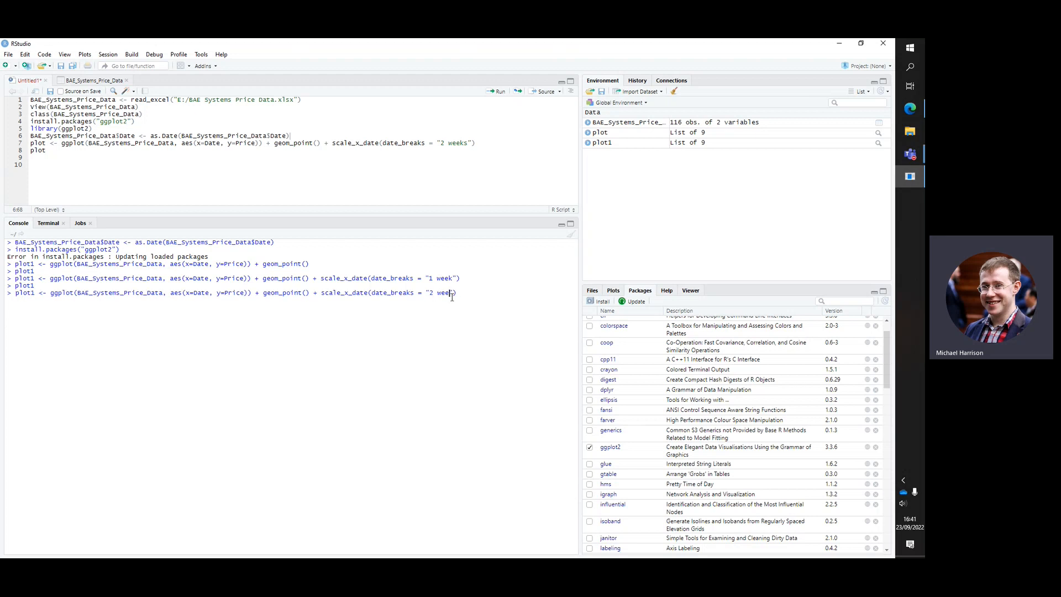
{"action": "left_click", "coordinate": [453, 294]}
{"action": "type", "text": "s"}
{"action": "key", "text": "BackSpace"}
{"action": "type", "text": "ks"}
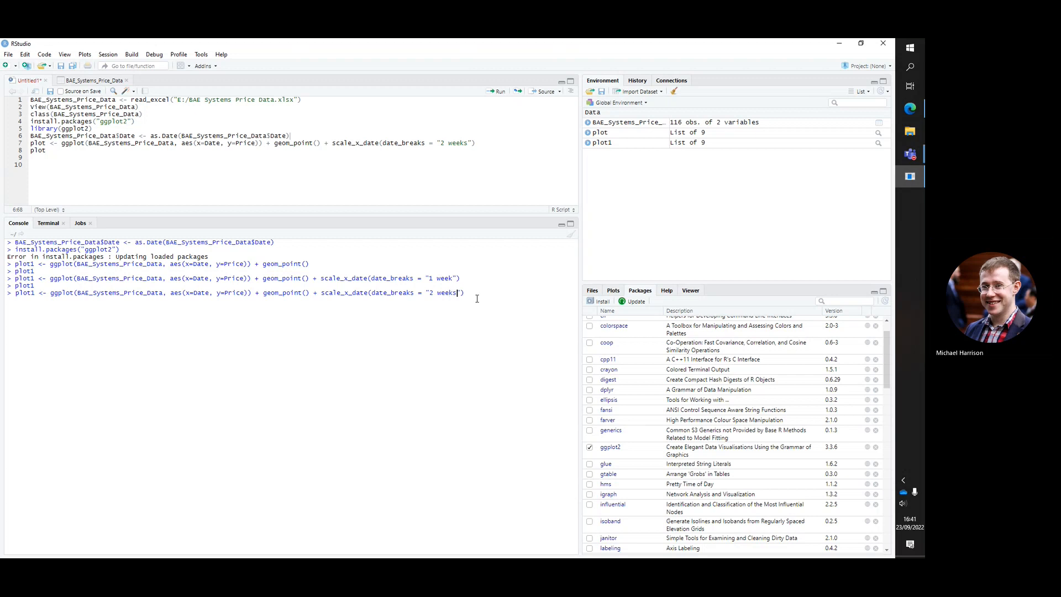
Run the command with two-week date breaks and display plot1
{"action": "key", "text": "Return"}
{"action": "type", "text": "plot1"}
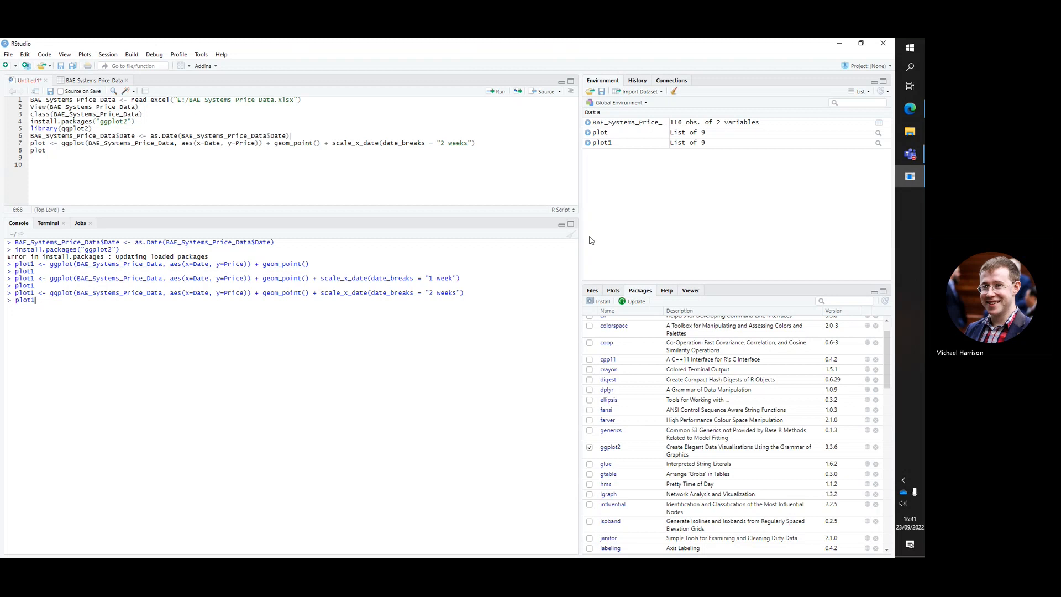
{"action": "key", "text": "Return"}
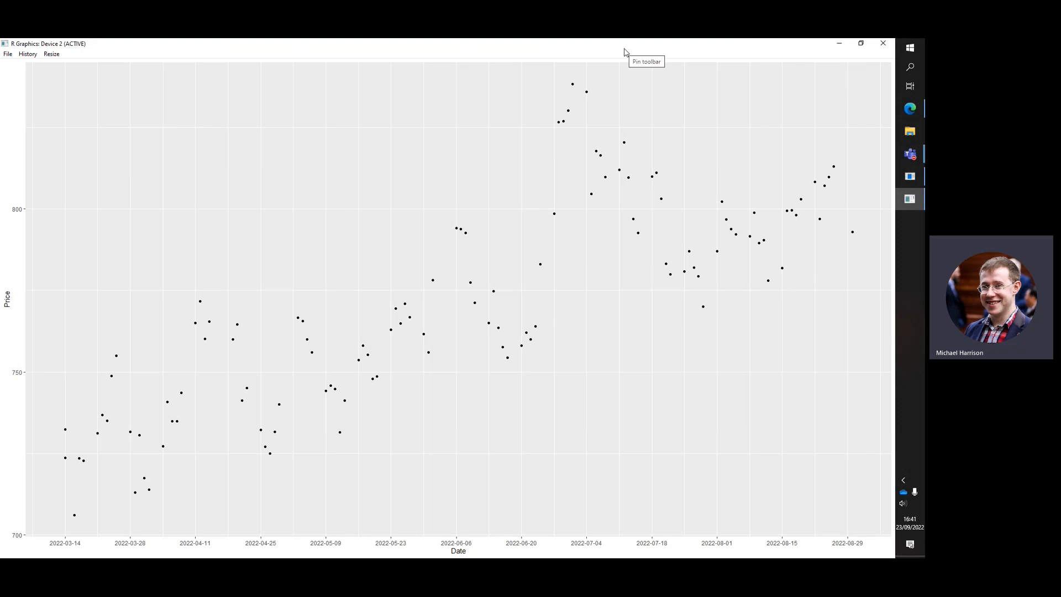
Copy the displayed plot as a bitmap and close the graphics window
{"action": "left_click", "coordinate": [93, 530]}
{"action": "right_click", "coordinate": [386, 284]}
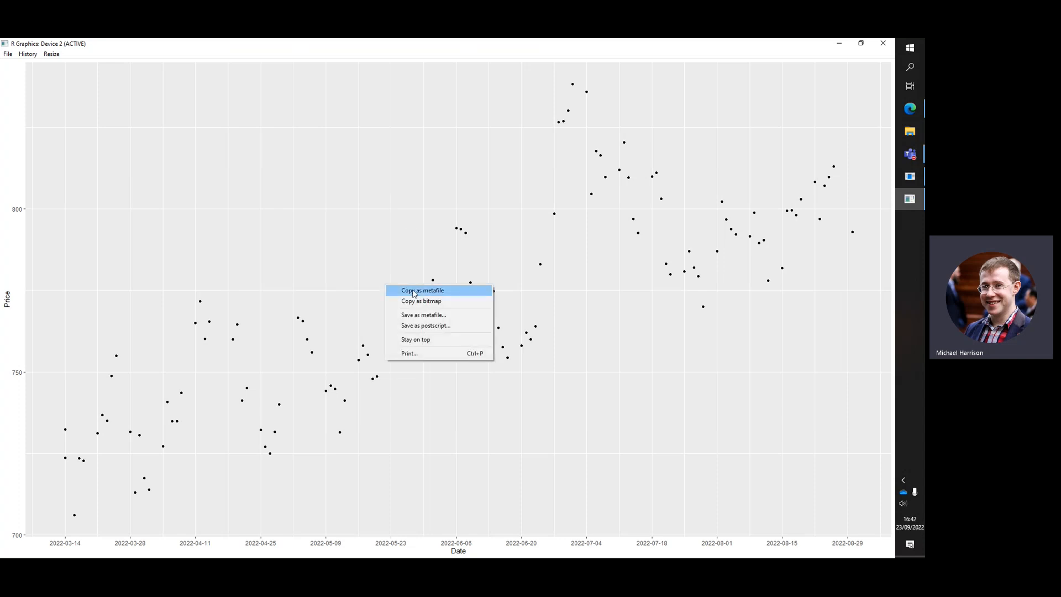
{"action": "left_click", "coordinate": [452, 303]}
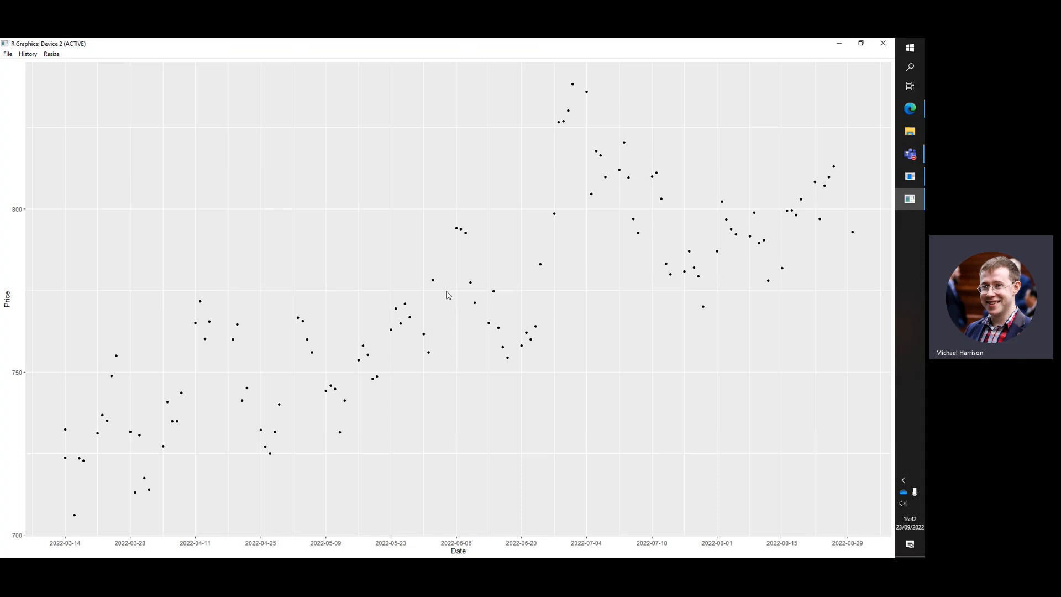
{"action": "left_click", "coordinate": [883, 44]}
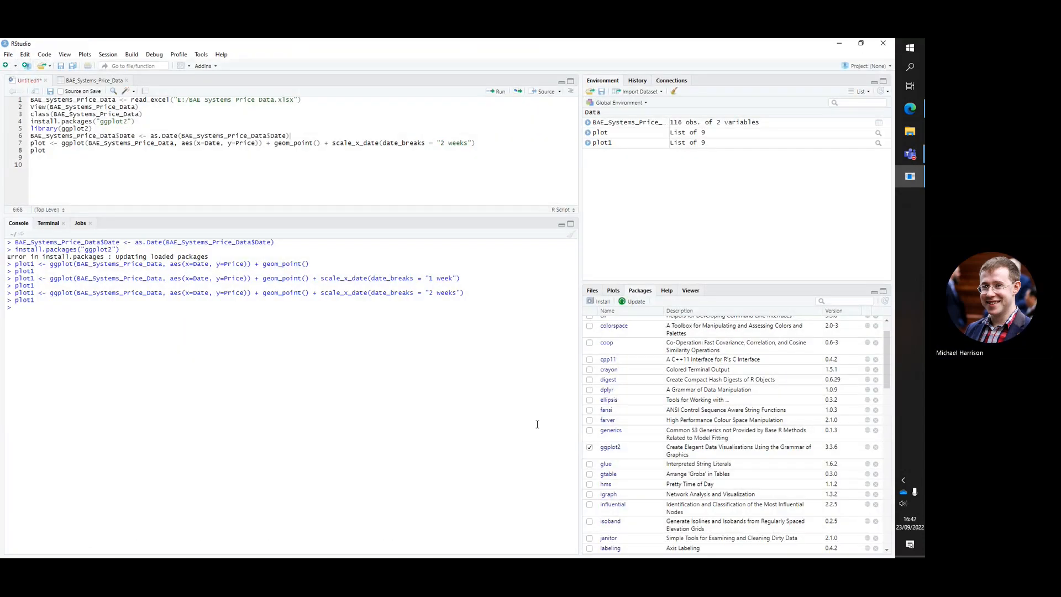